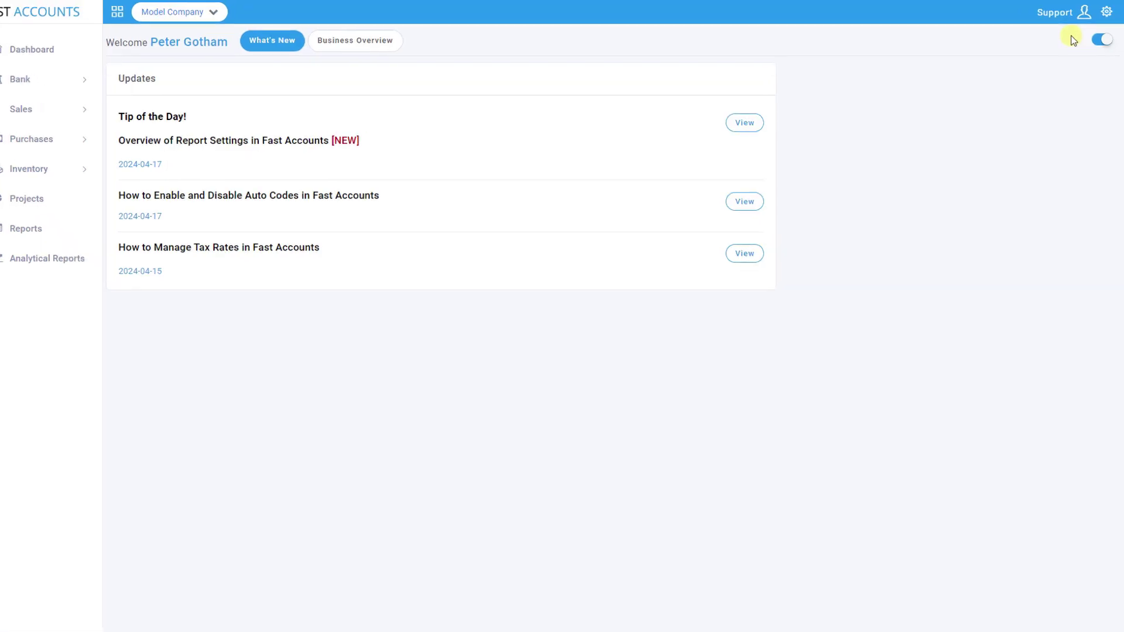
Step: Create an employee payroll nominal account in Current Liabilities, section Accruals and Payables
left_click(1101, 21)
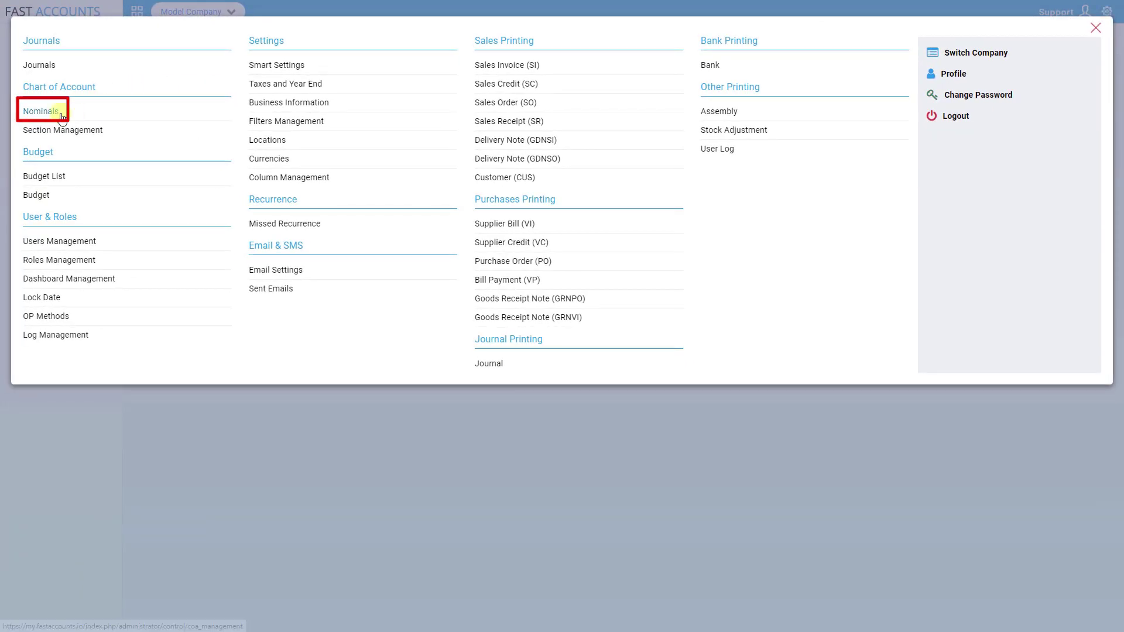
left_click(55, 111)
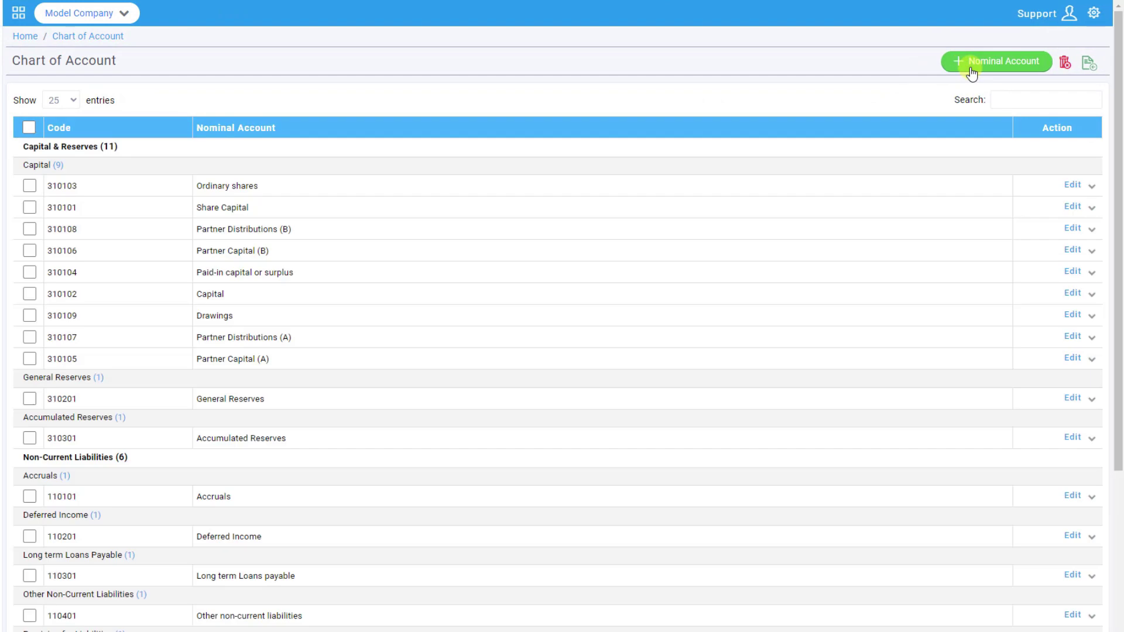
left_click(971, 73)
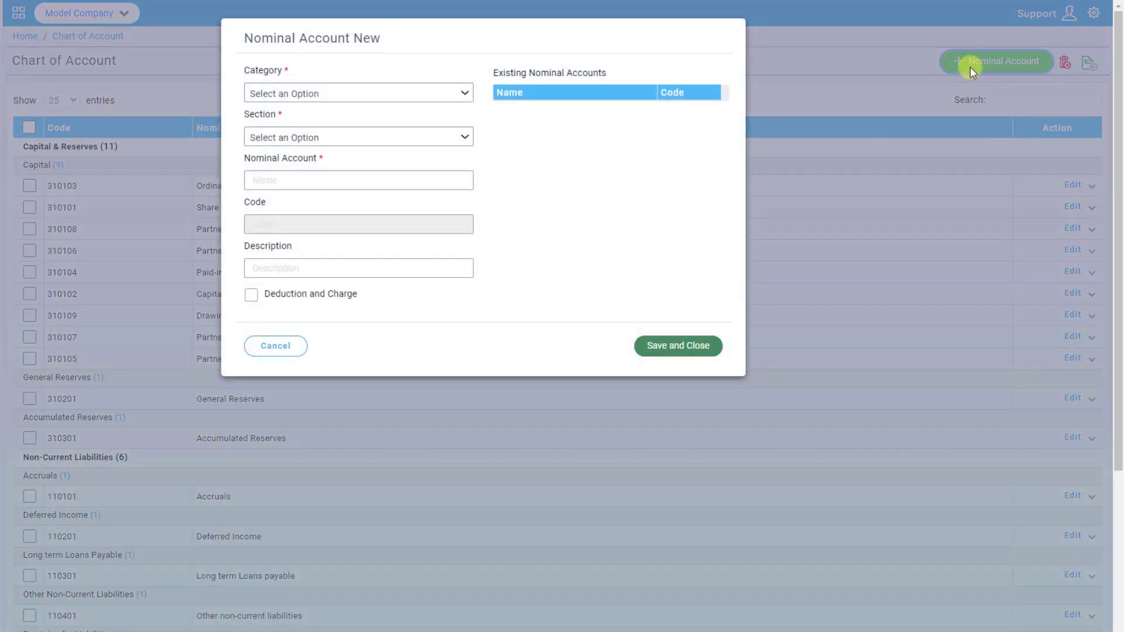
left_click(379, 91)
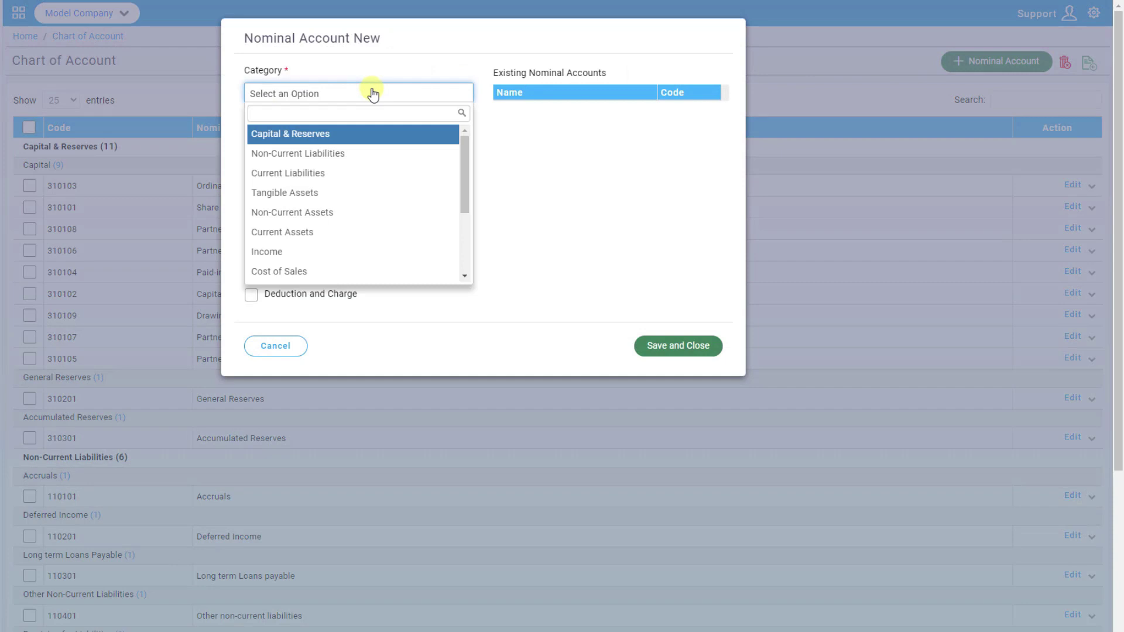
left_click(339, 173)
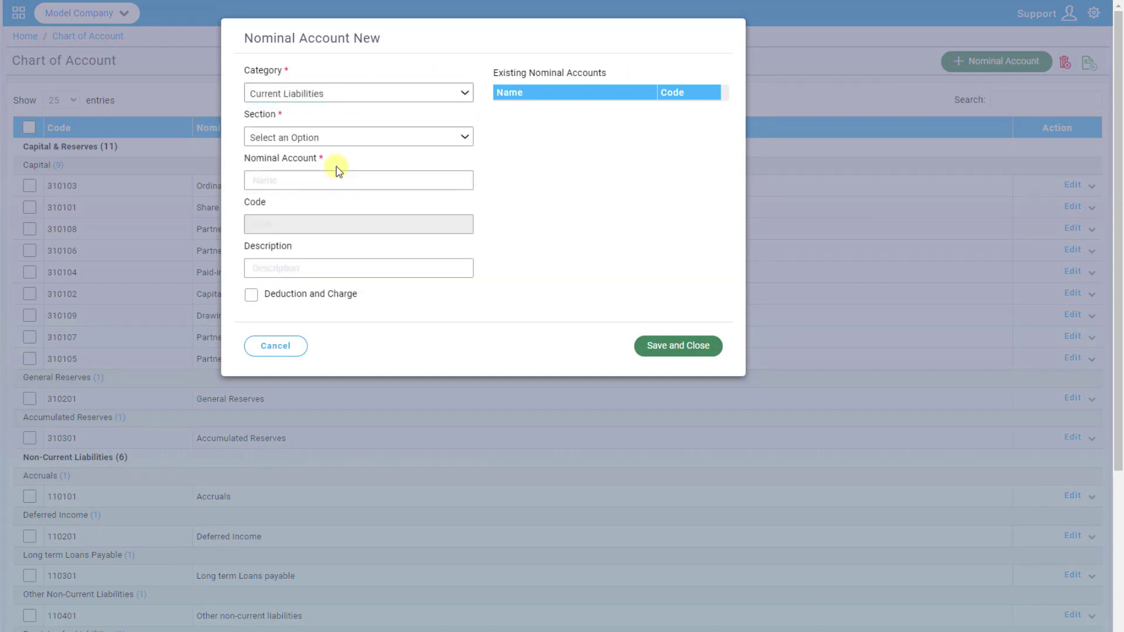
left_click(345, 141)
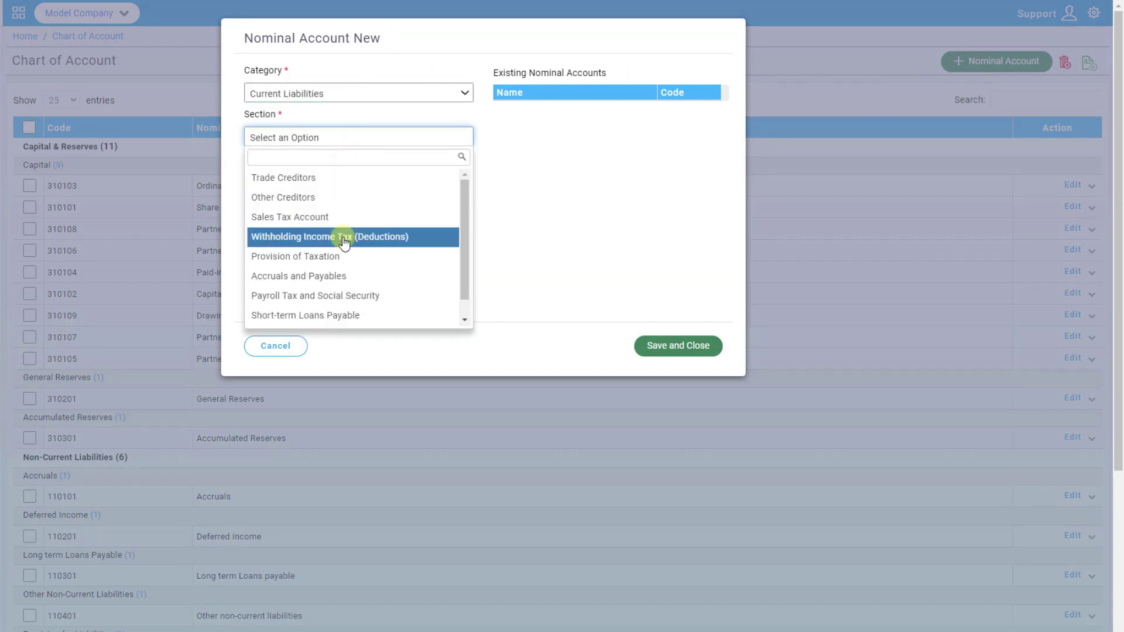
left_click(344, 277)
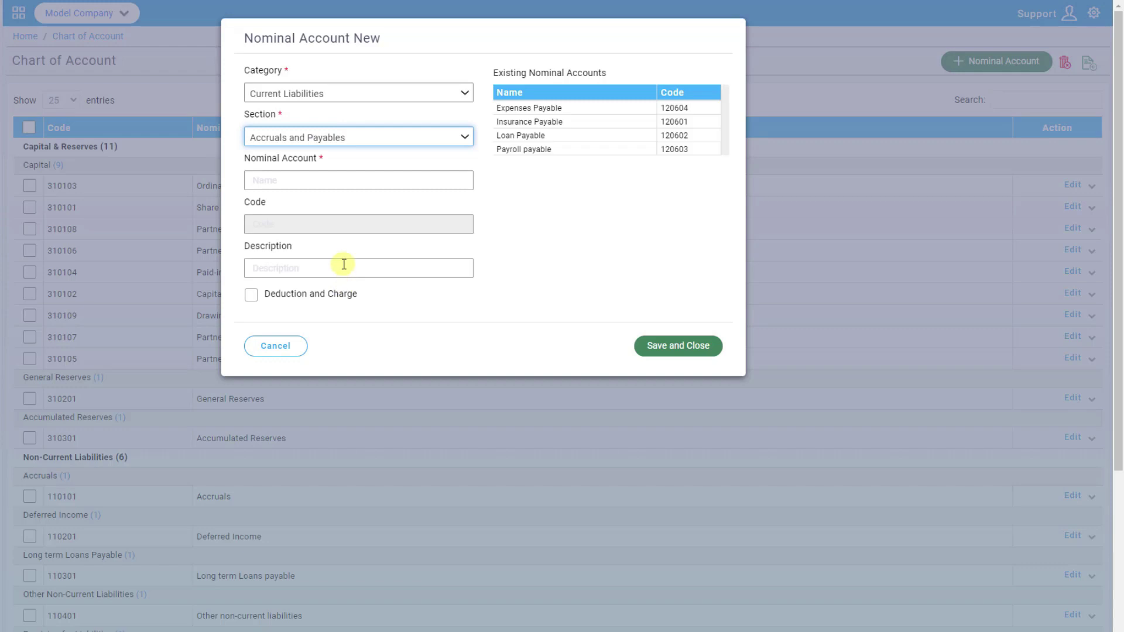
left_click(357, 180)
type("Stephen Payroll")
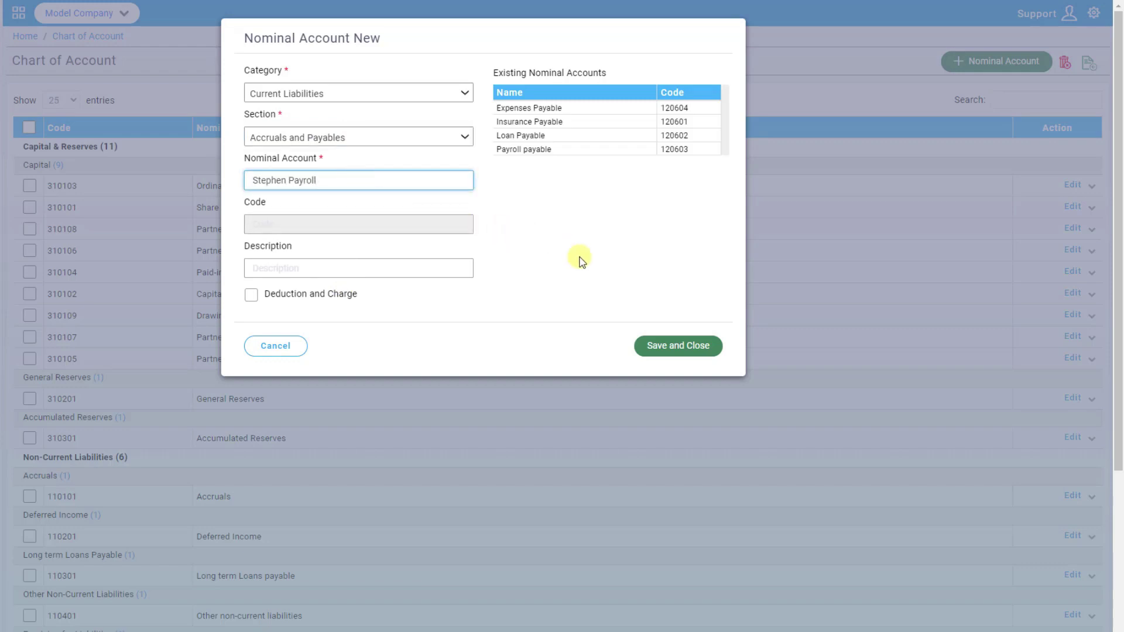
left_click(667, 349)
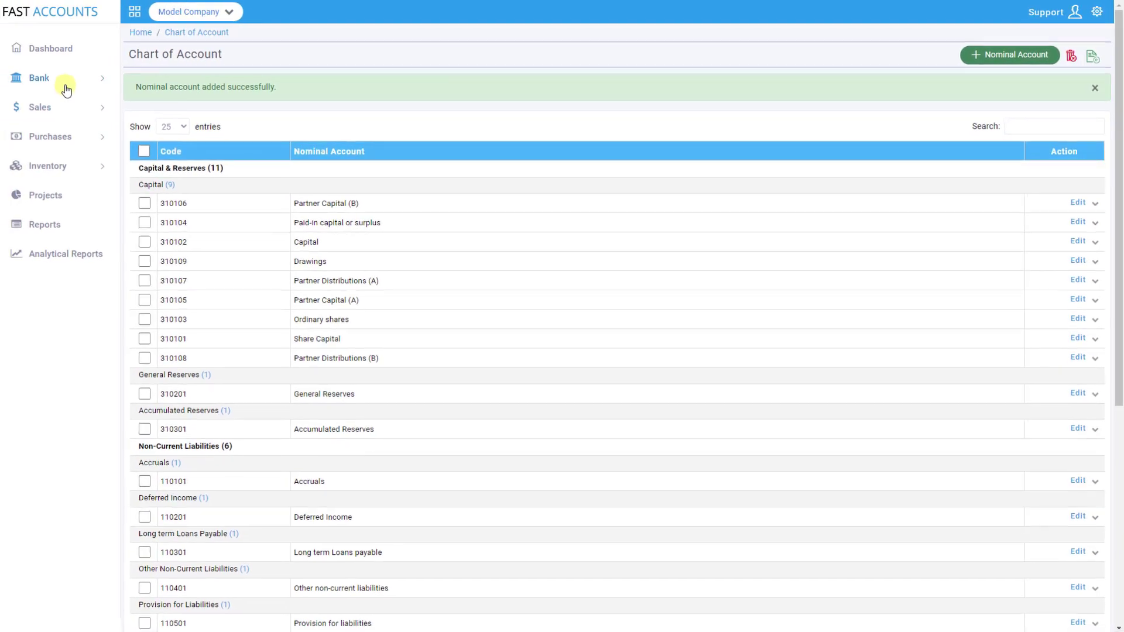
Step: Start a new bank payment from the Bank Payments list
left_click(69, 88)
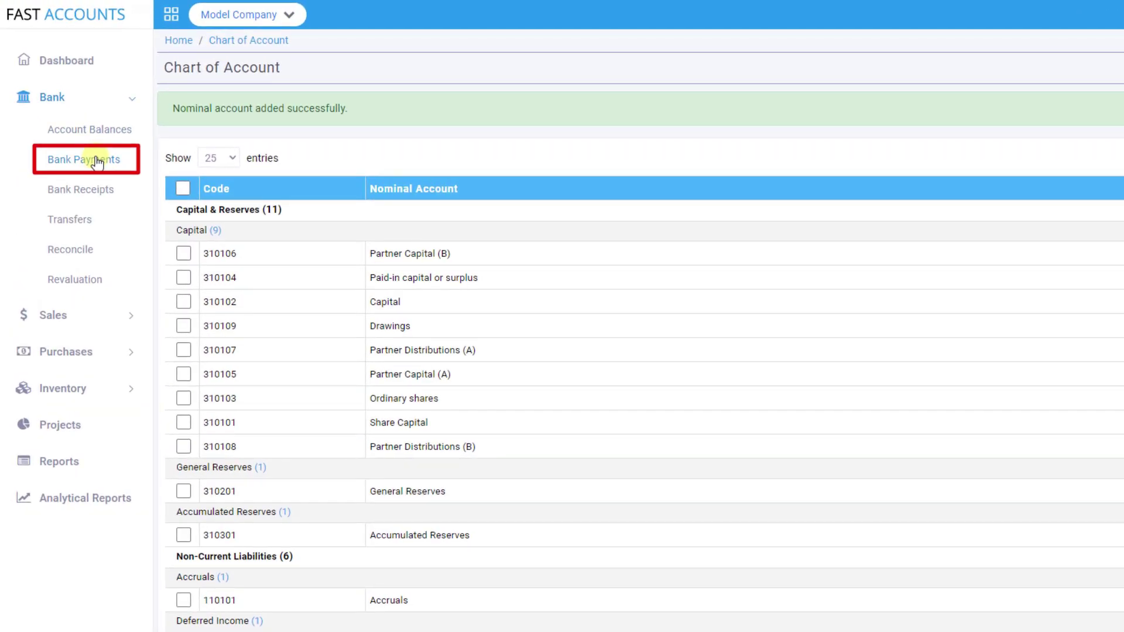
left_click(98, 164)
left_click(984, 62)
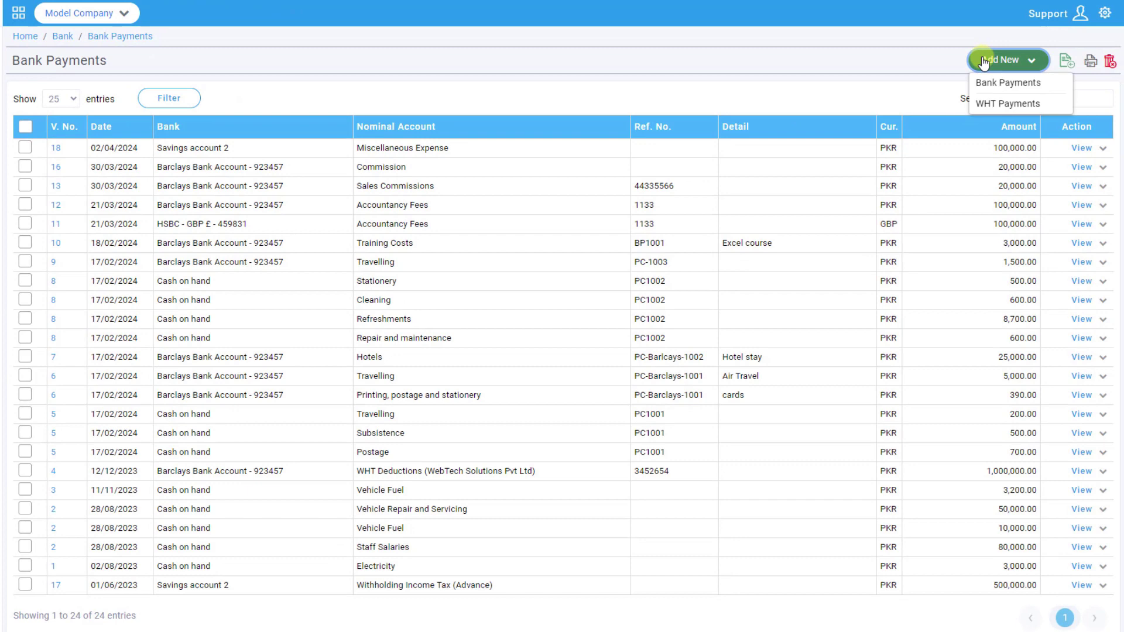
left_click(988, 83)
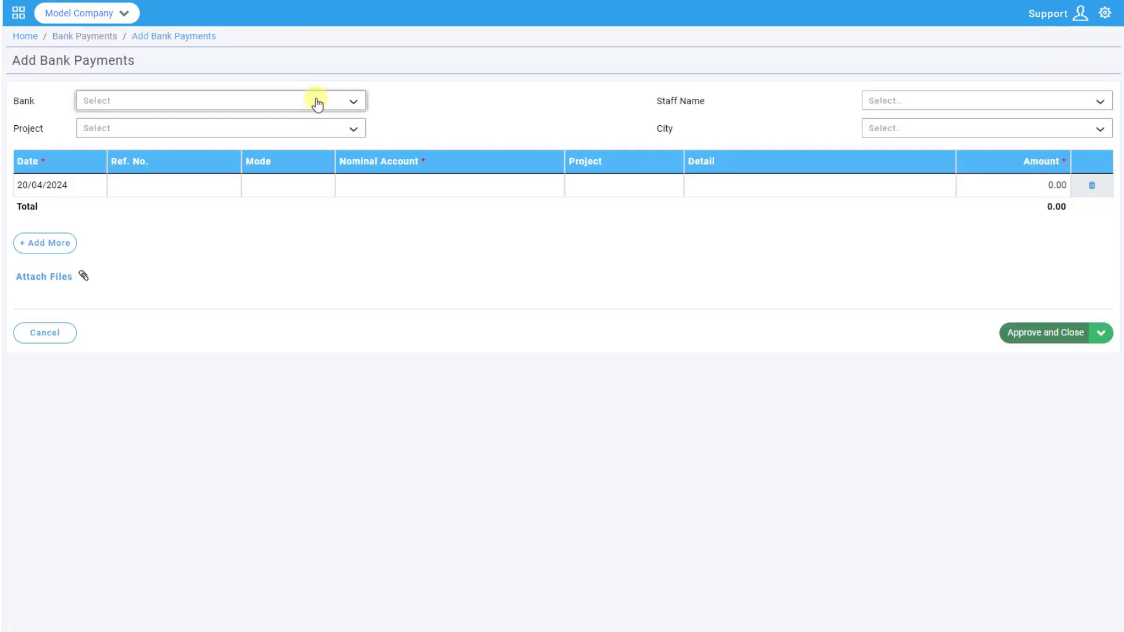
Step: Pay 50,000 from Barclays to the employee payroll account, reference 5225, as a salary advance
left_click(317, 101)
left_click(275, 146)
left_click(208, 183)
type("5225")
left_click(377, 185)
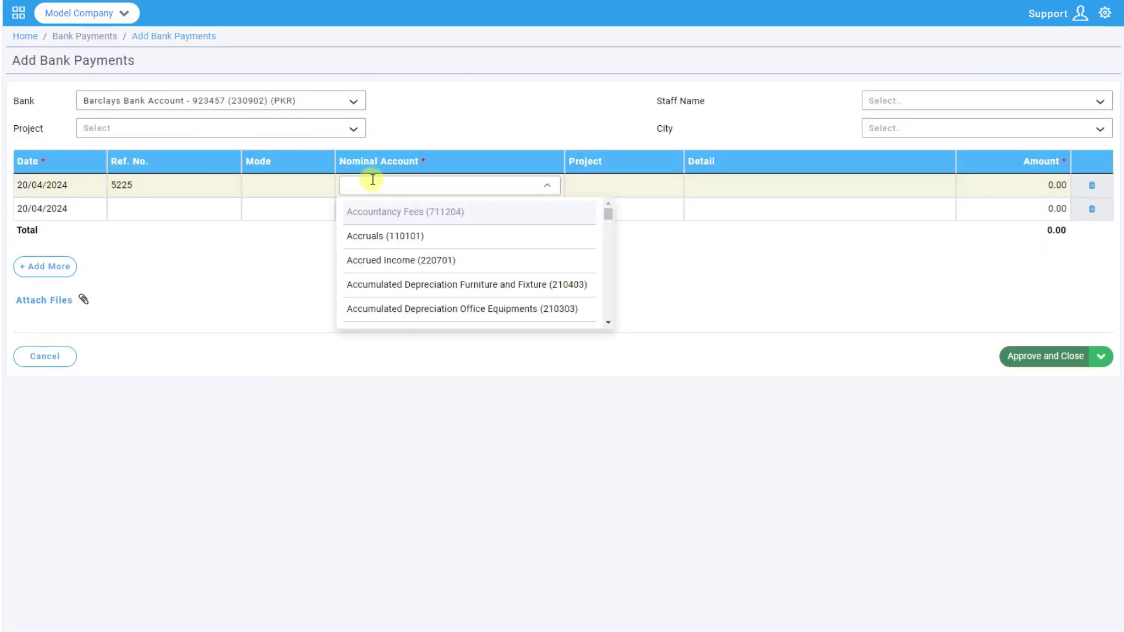
type("stephe")
left_click(382, 209)
left_click(728, 192)
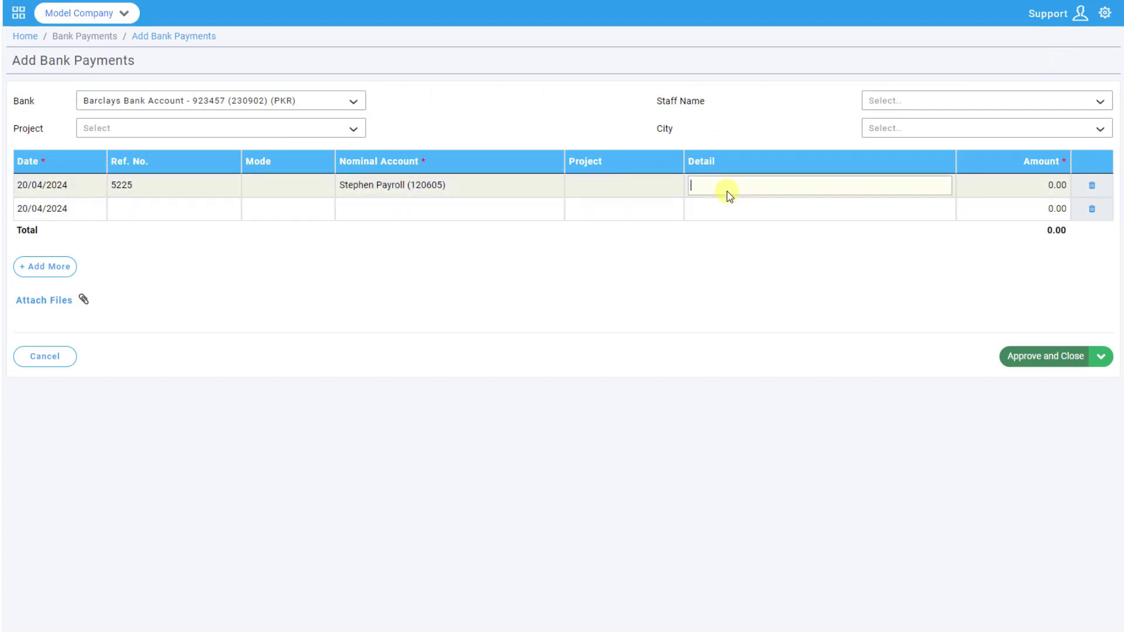
type("Advance from sal")
type("ary")
left_click(998, 185)
type("50000")
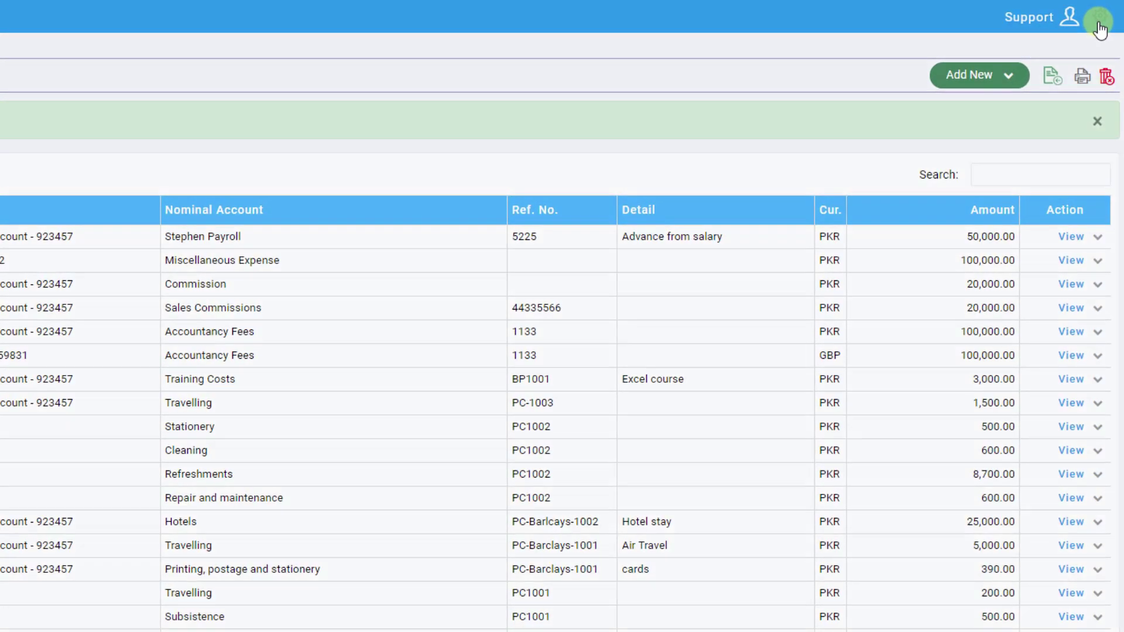
Step: Start a new journal entry from the Journals list
left_click(1105, 13)
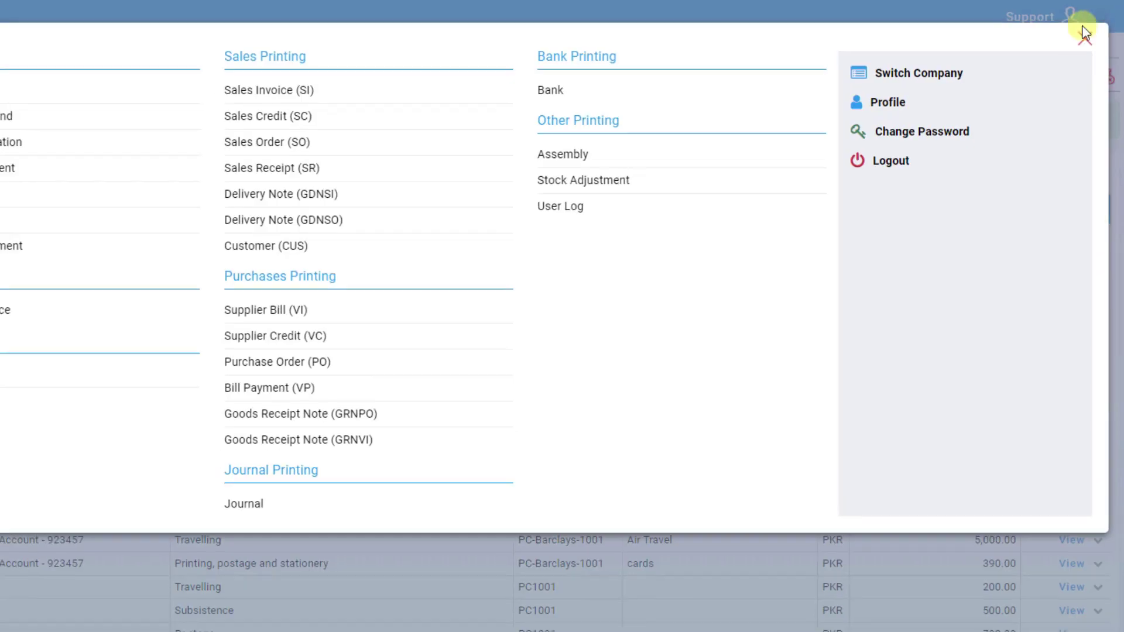
left_click(47, 61)
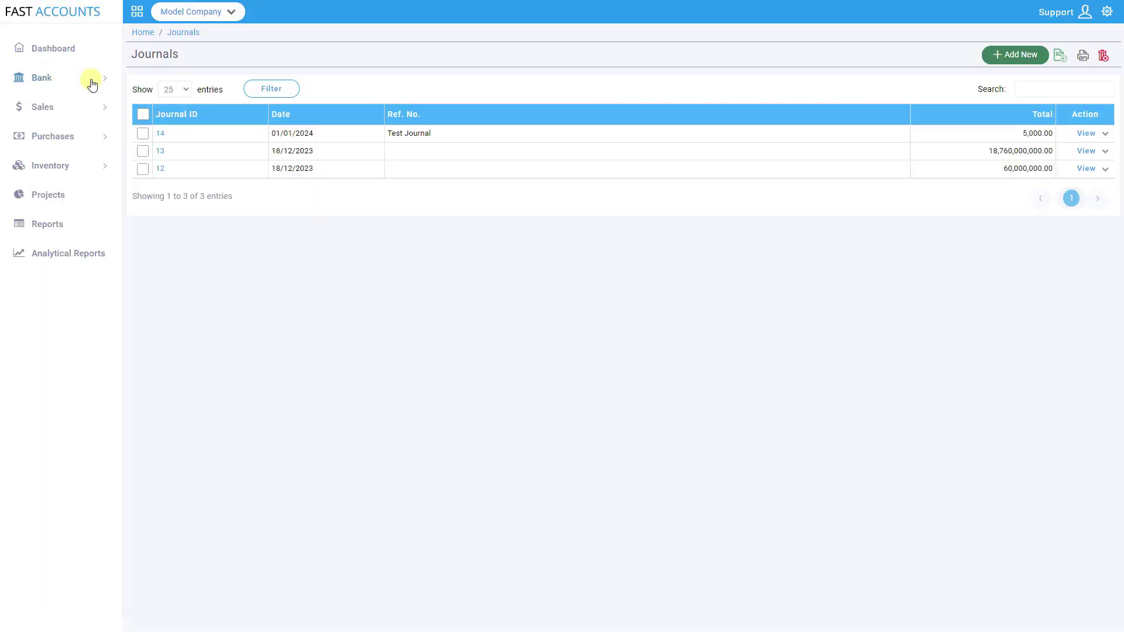
left_click(1010, 55)
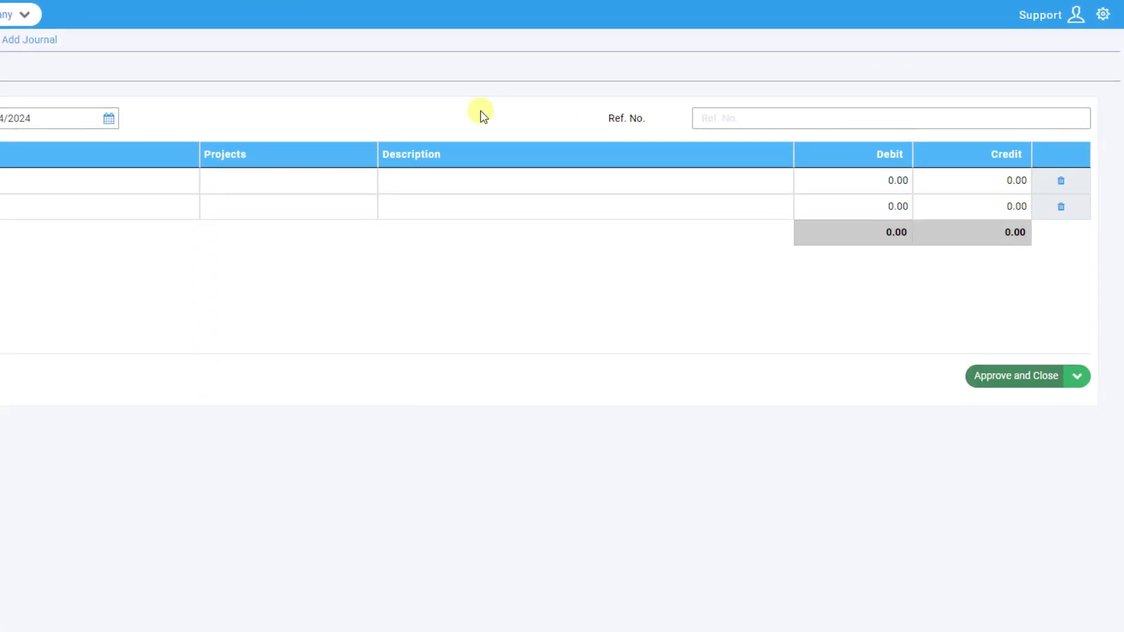
Step: Debit Wages & Salaries and credit Stephen Payroll 100,000, then approve the journal
left_click(219, 166)
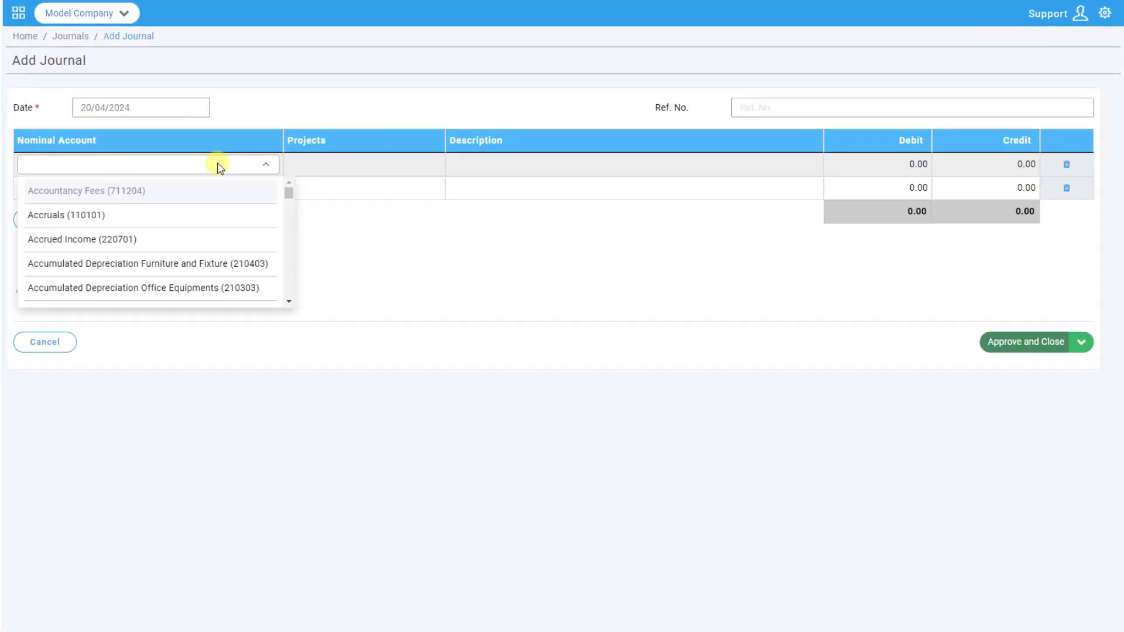
type("Wages")
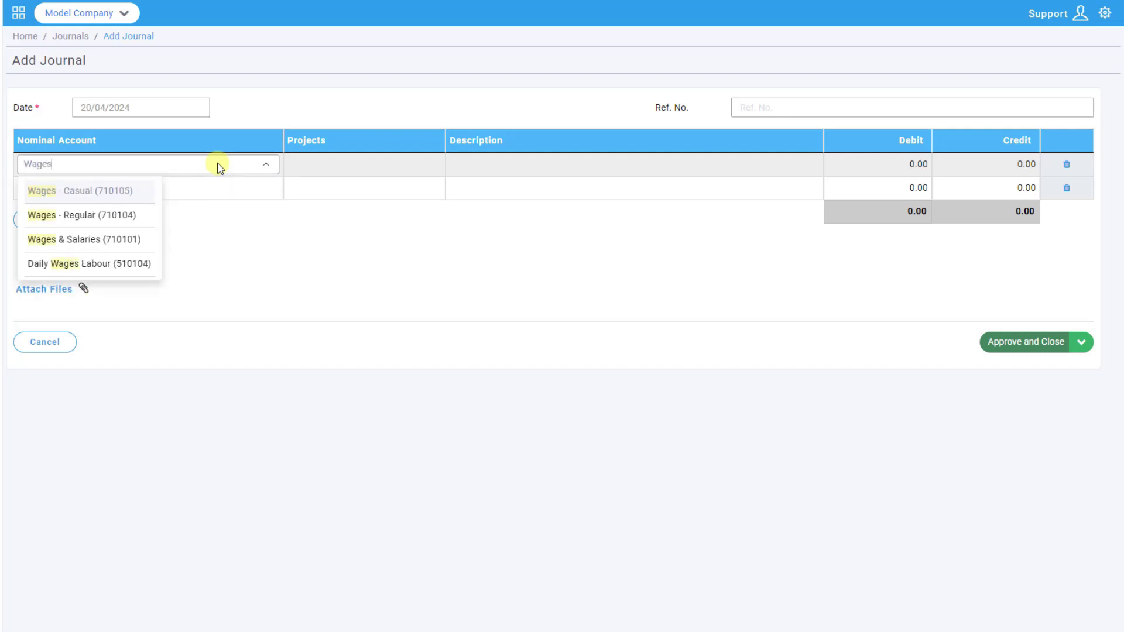
left_click(115, 246)
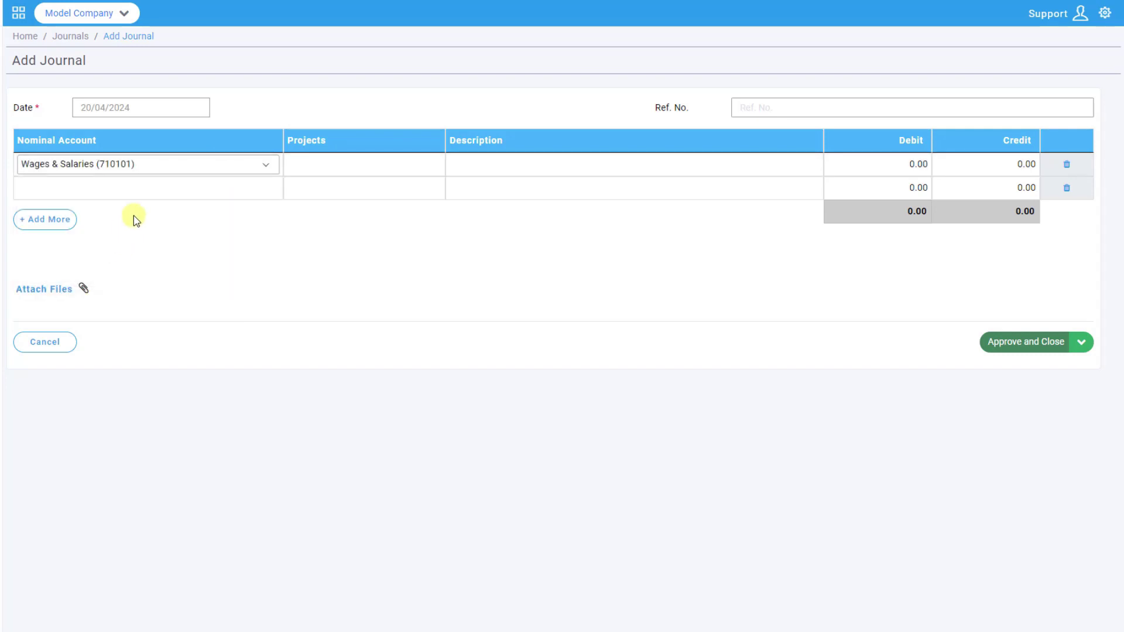
left_click(145, 188)
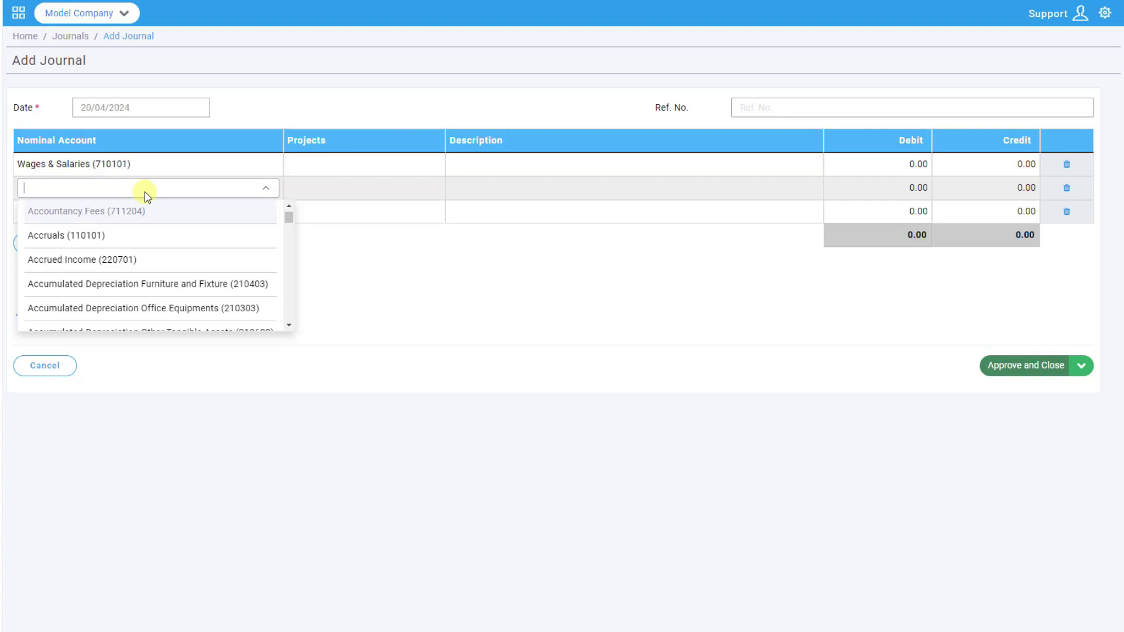
type("Ste")
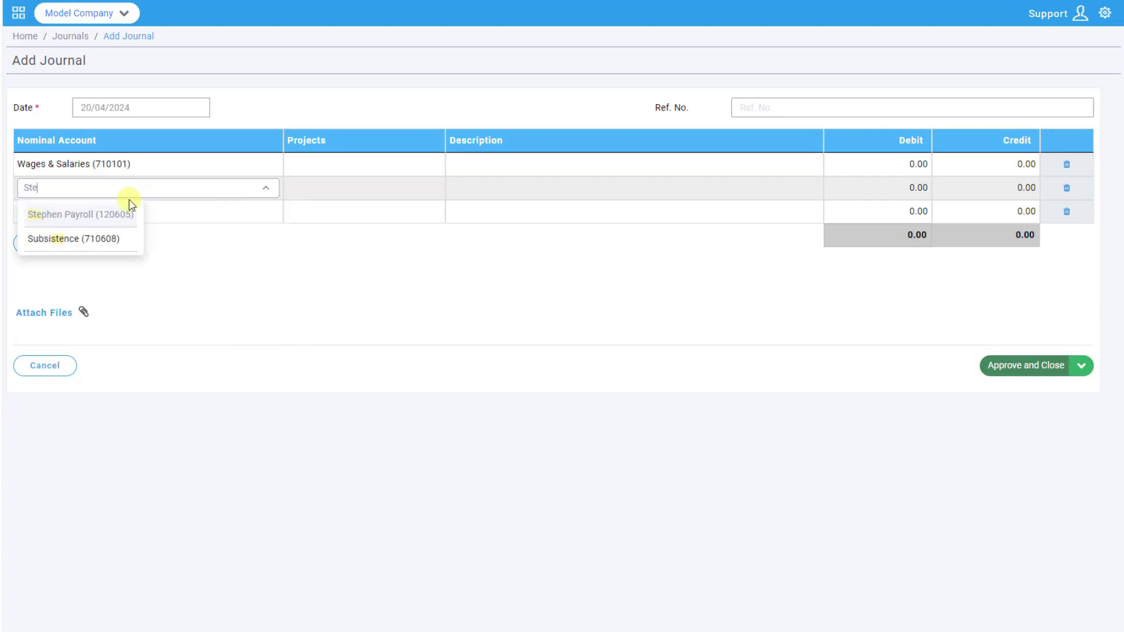
left_click(120, 217)
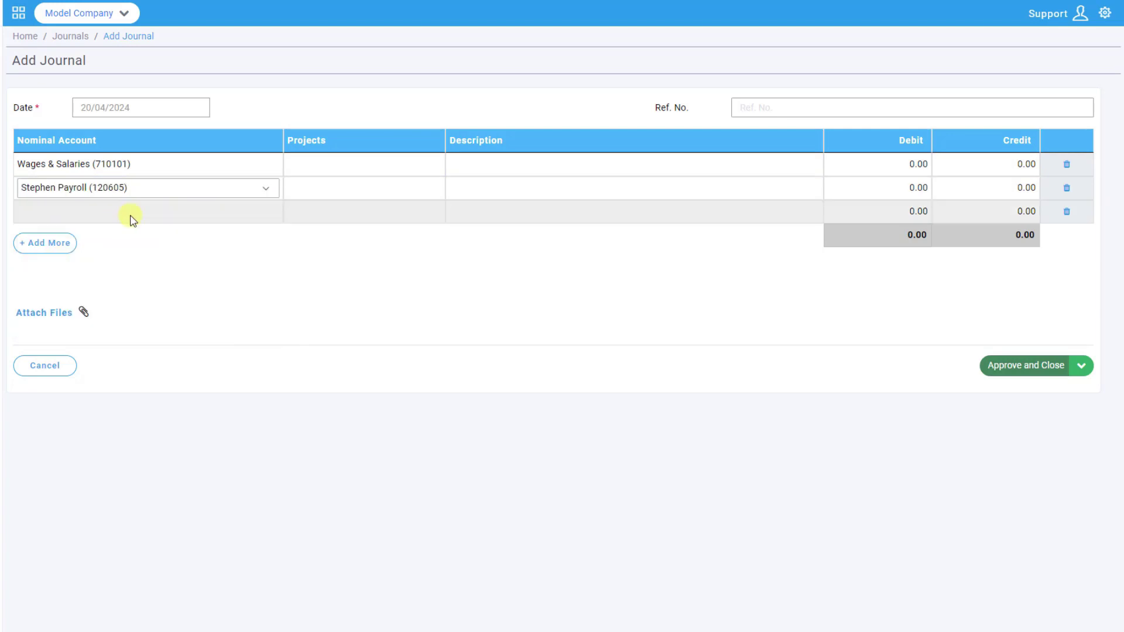
left_click(884, 163)
type("100000")
left_click(967, 188)
type("100000")
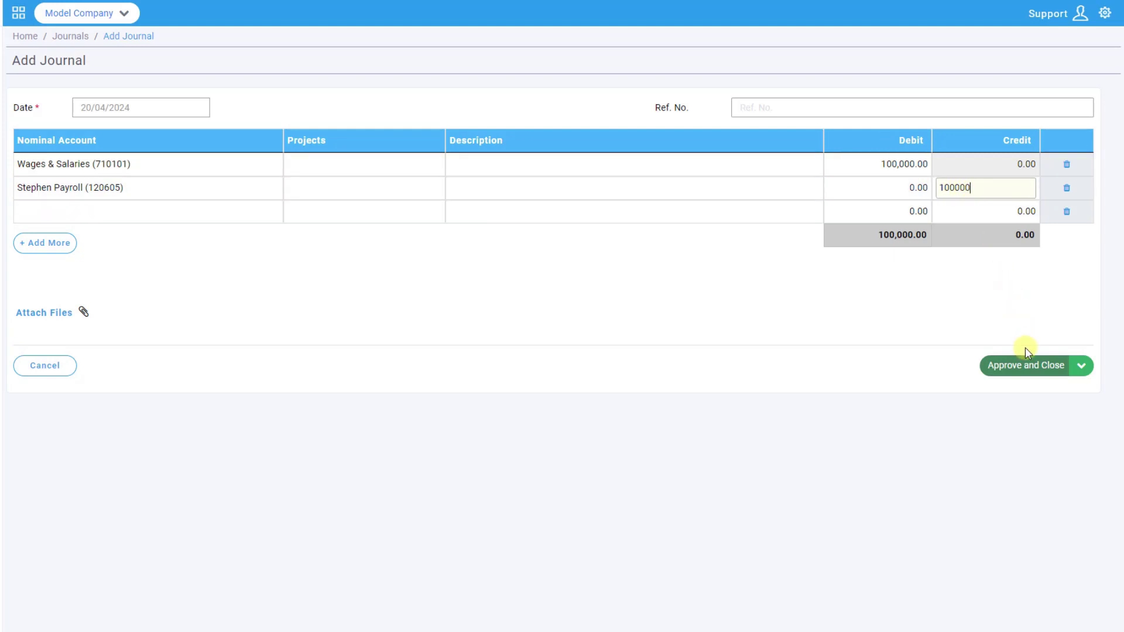
left_click(1029, 370)
left_click(1029, 371)
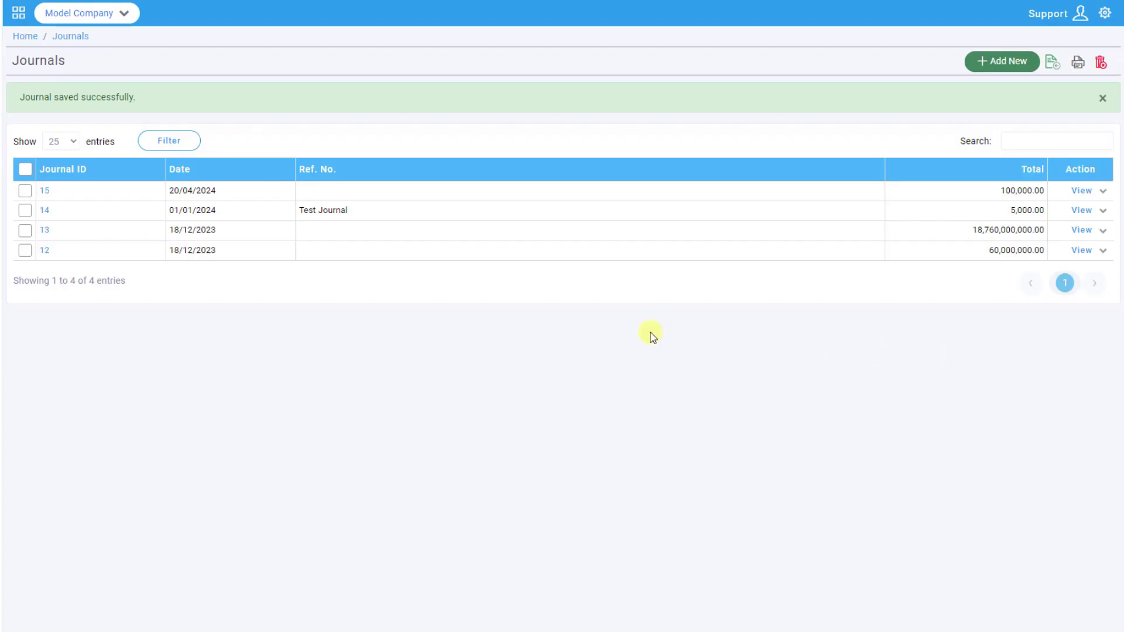
Step: Run the Nominal Activities management report filtered to the Stephen Payroll account
left_click(58, 224)
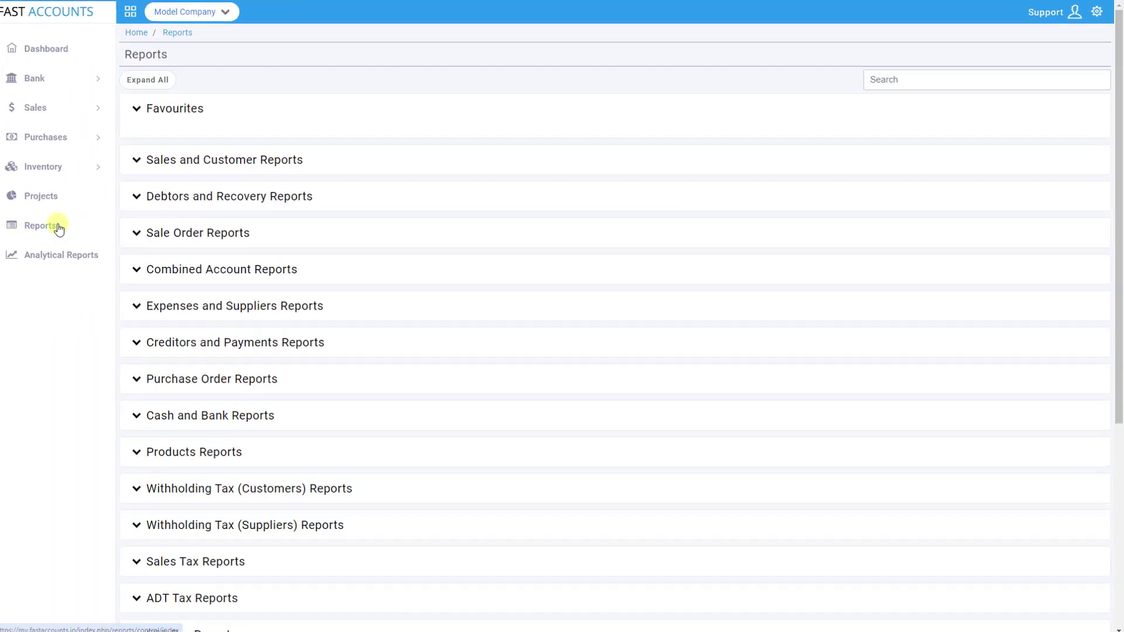
scroll(214, 344, "down", 2)
scroll(211, 483, "down", 1)
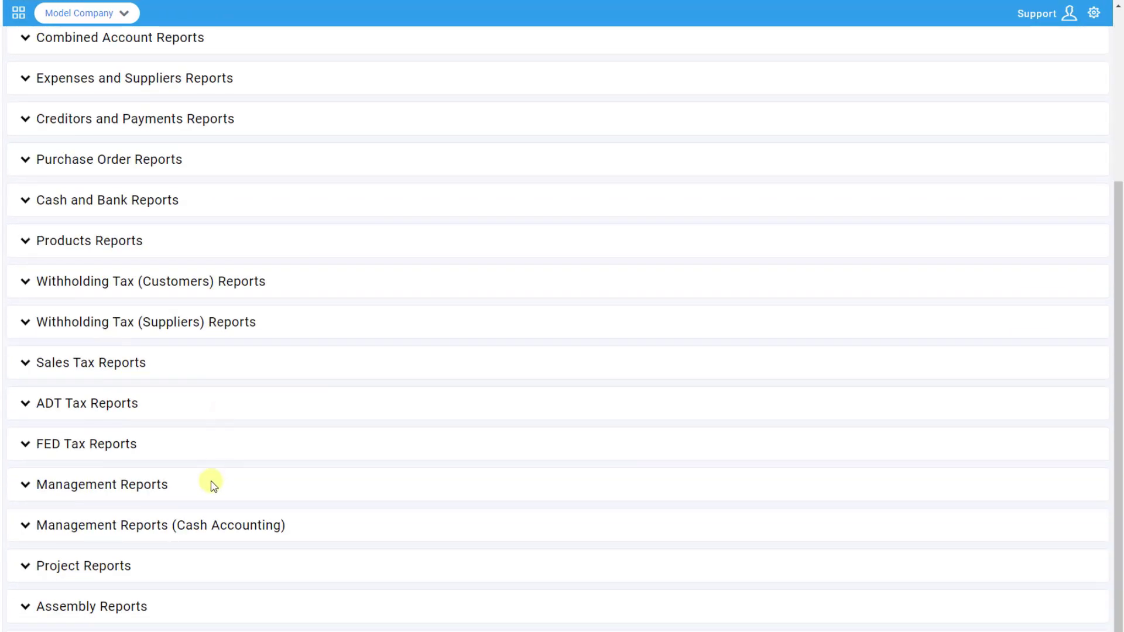
left_click(210, 483)
scroll(213, 480, "down", 2)
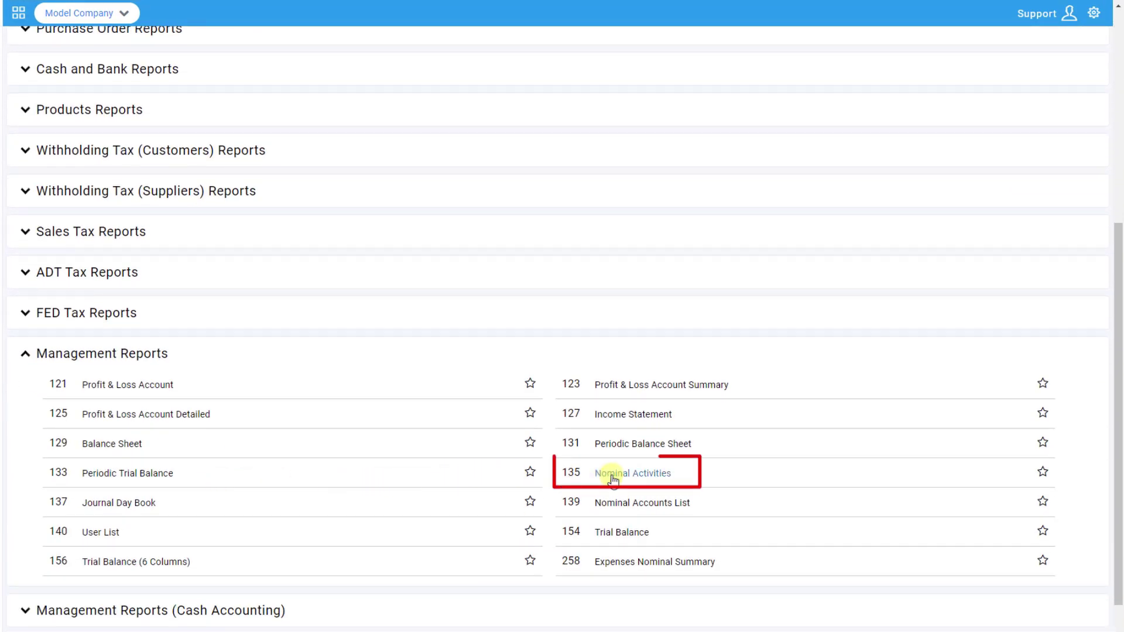
left_click(613, 475)
left_click(581, 137)
type("Ste")
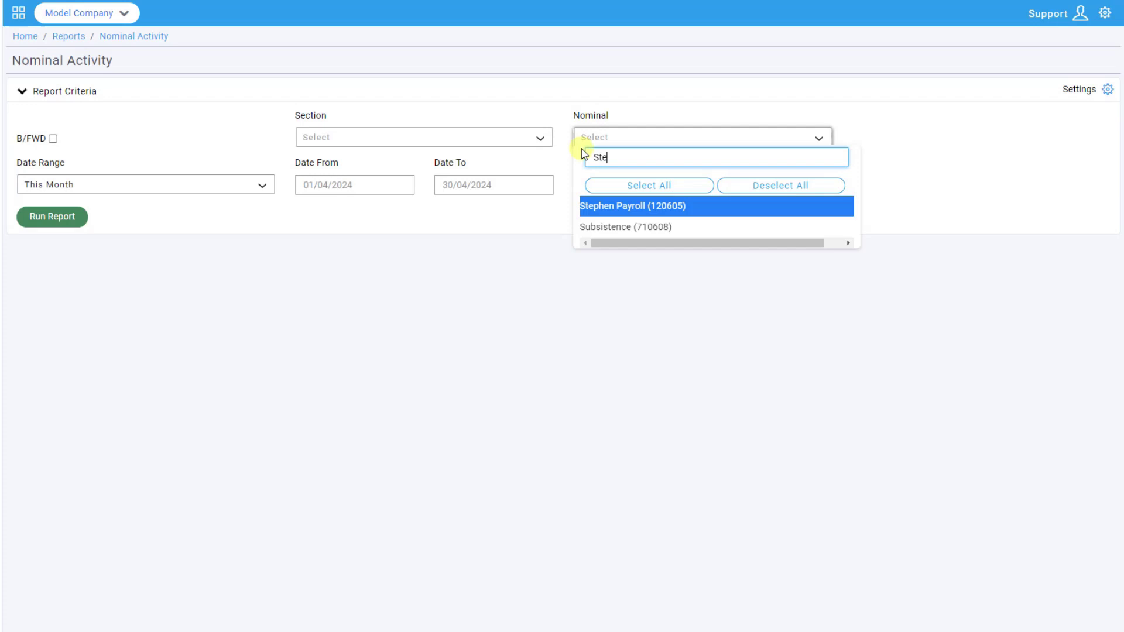
left_click(616, 206)
left_click(46, 214)
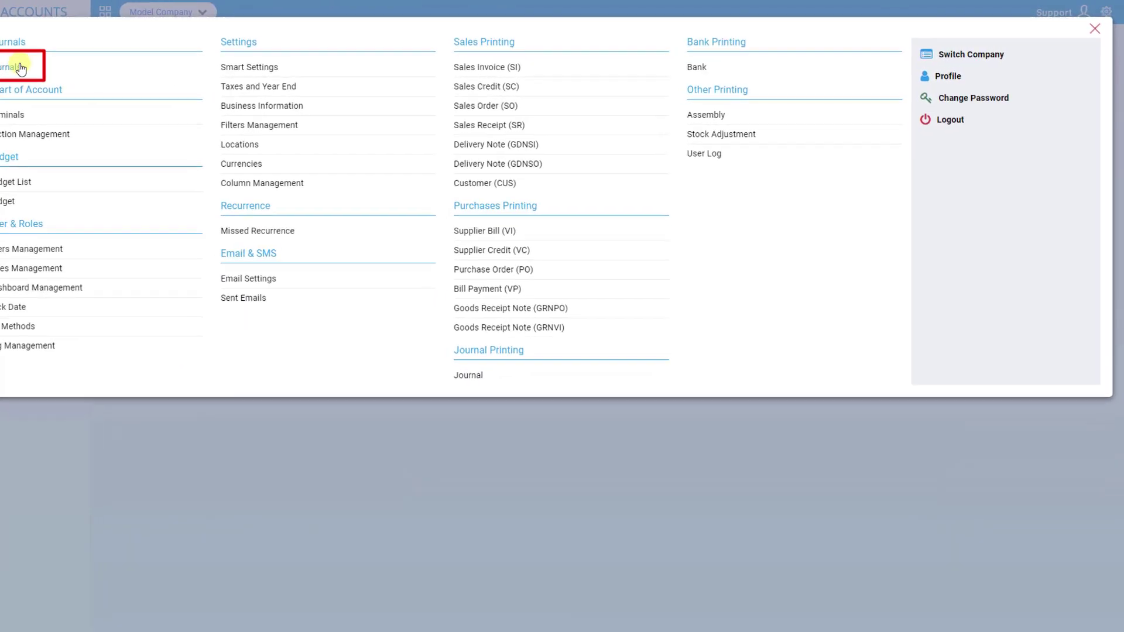
Step: Approve a new journal with 120,000 debited to Wages & Salaries and credited to Payroll payable
left_click(21, 69)
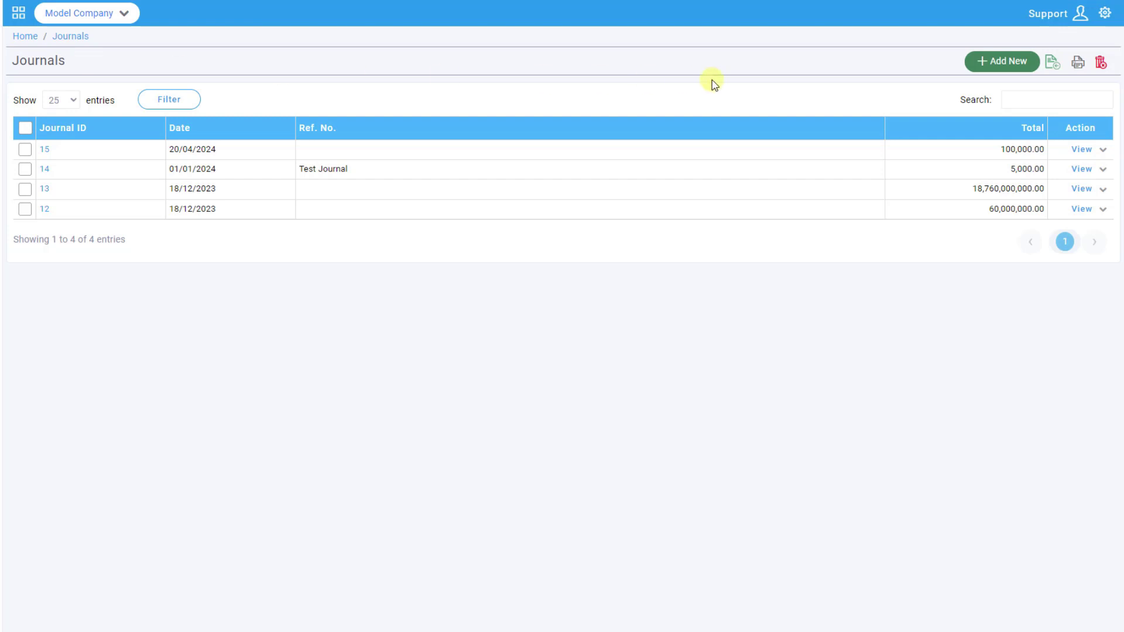
left_click(991, 64)
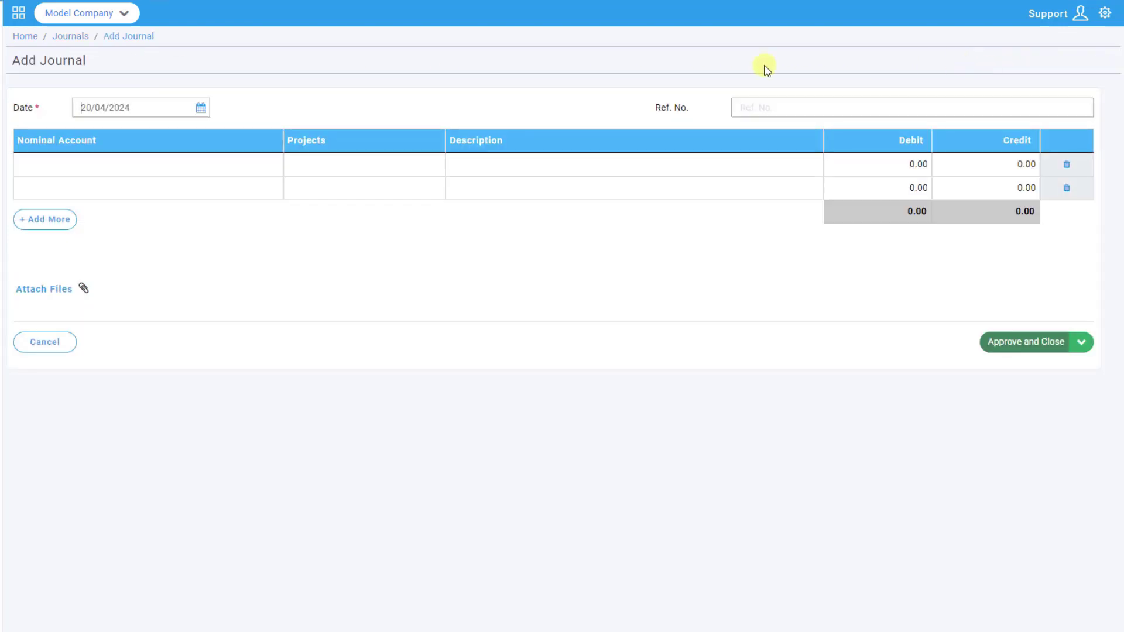
left_click(122, 161)
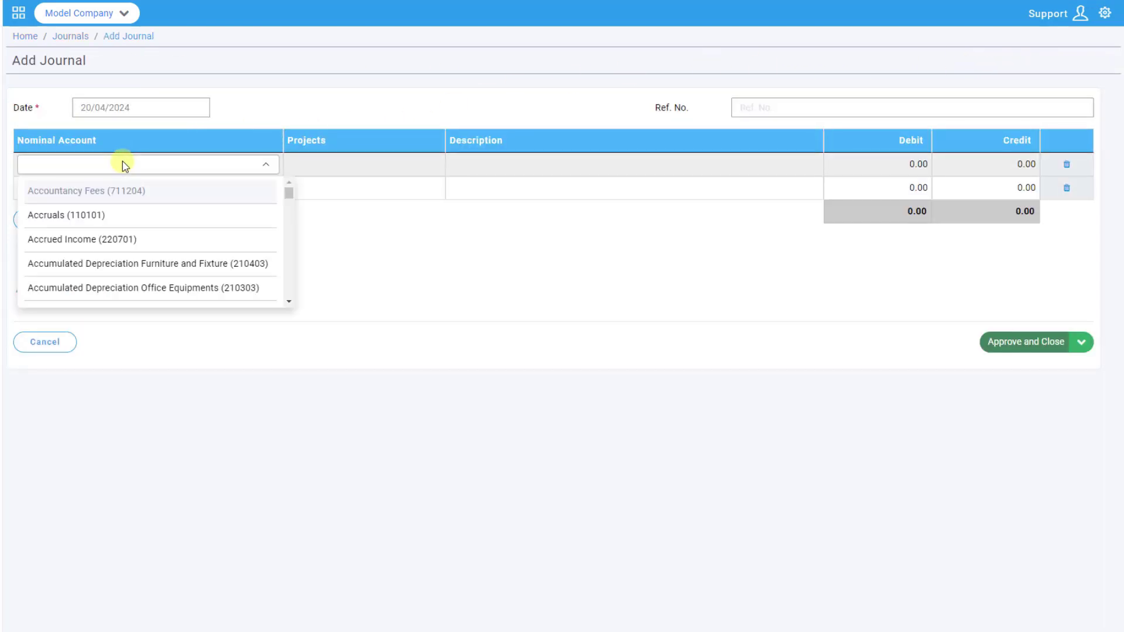
type("Wages")
left_click(111, 238)
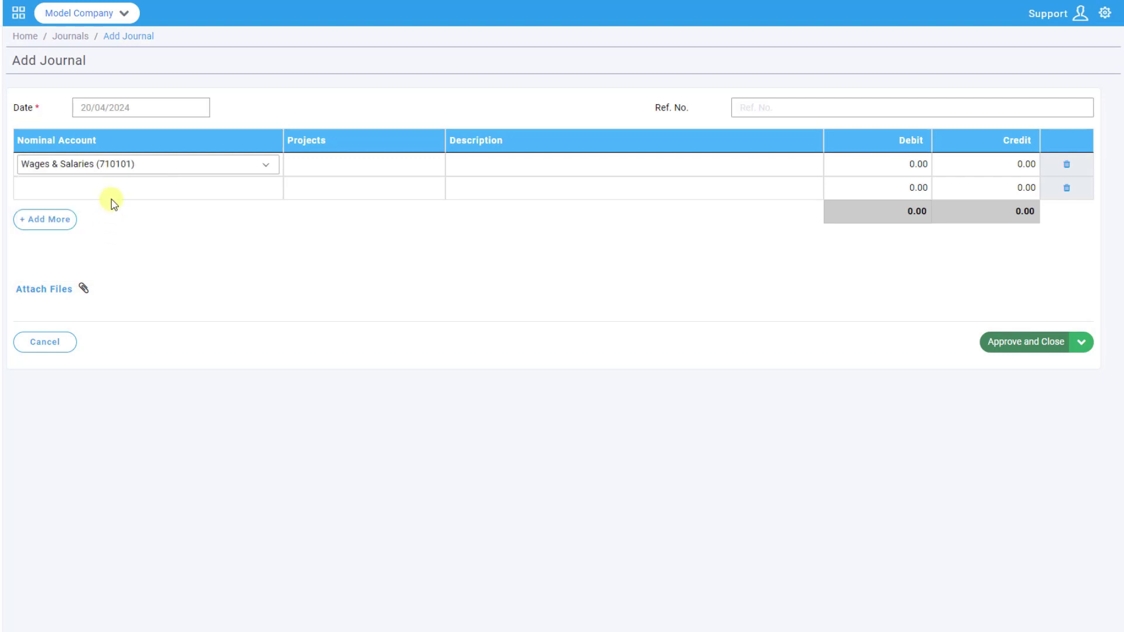
left_click(111, 195)
type("Payroll")
left_click(111, 214)
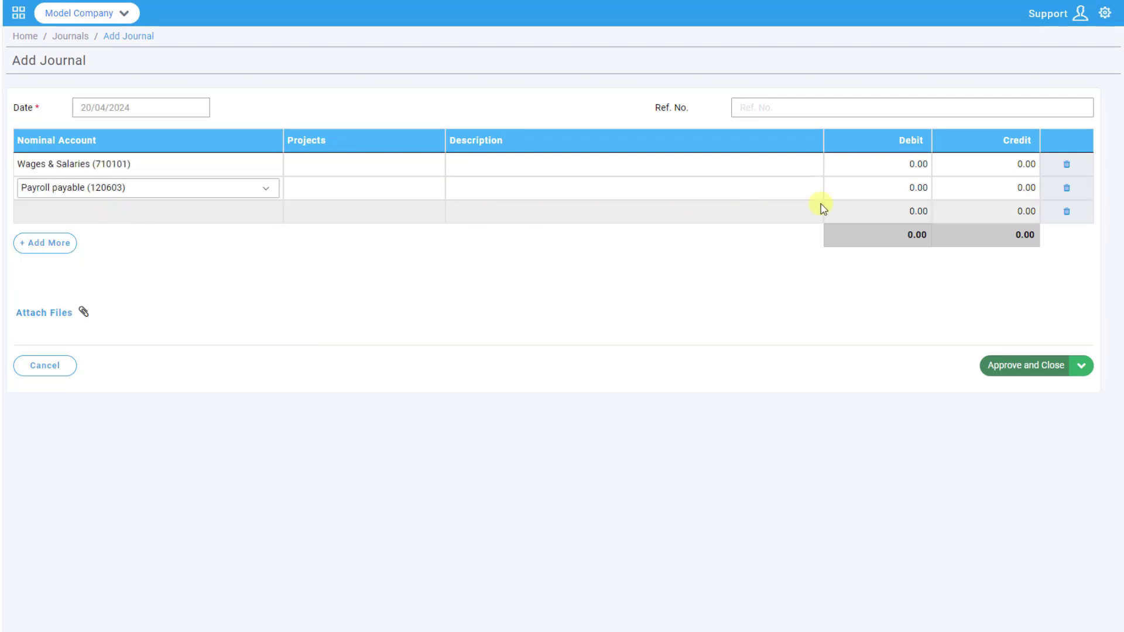
left_click(873, 163)
type("120000")
left_click(953, 192)
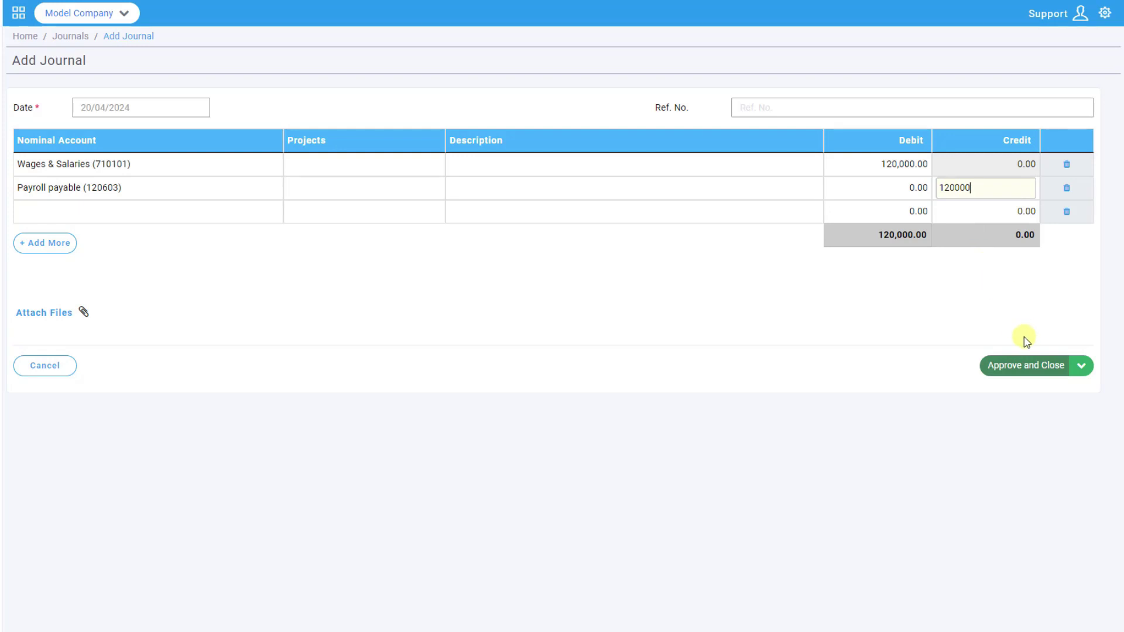
left_click(1028, 371)
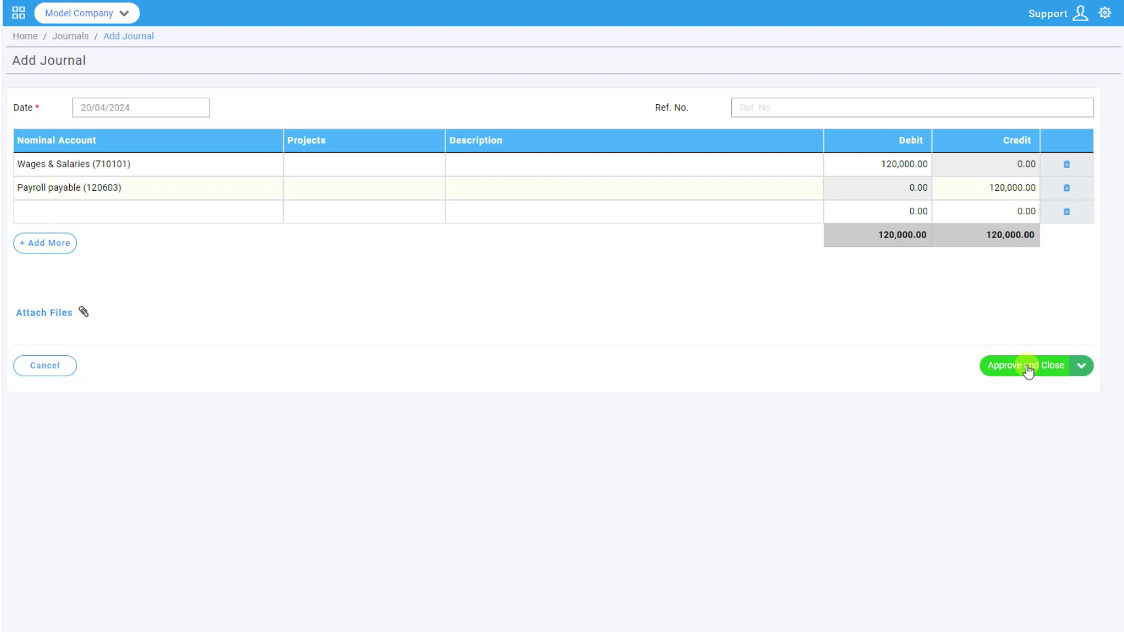
left_click(1029, 371)
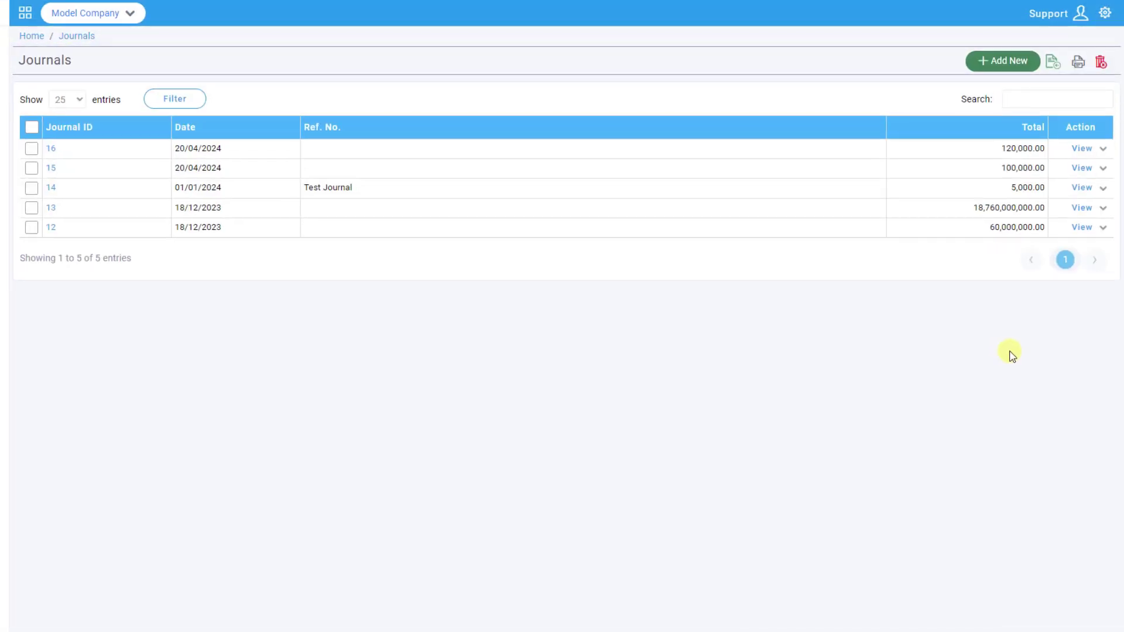
Step: Start a new Barclays bank payment from the Bank Payments list
left_click(61, 79)
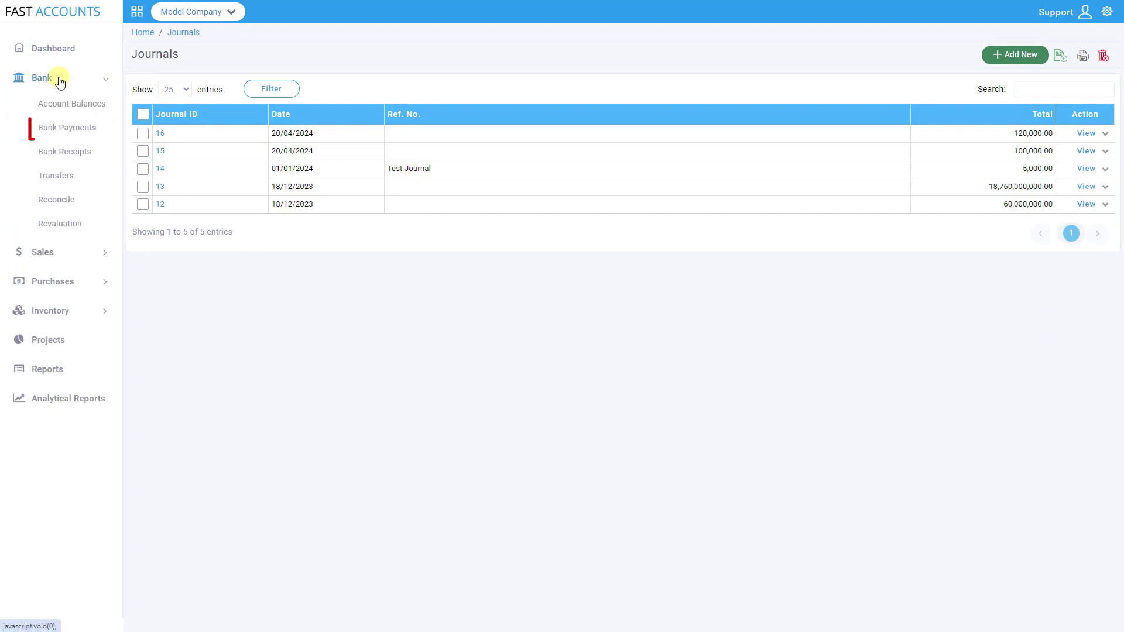
left_click(68, 126)
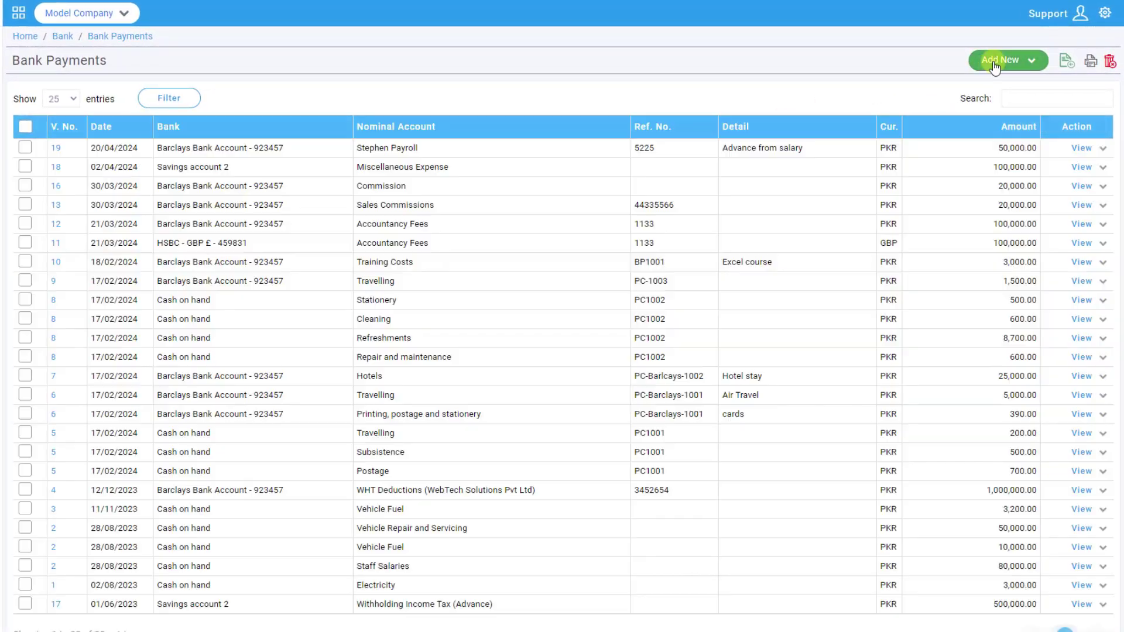
left_click(994, 62)
left_click(996, 82)
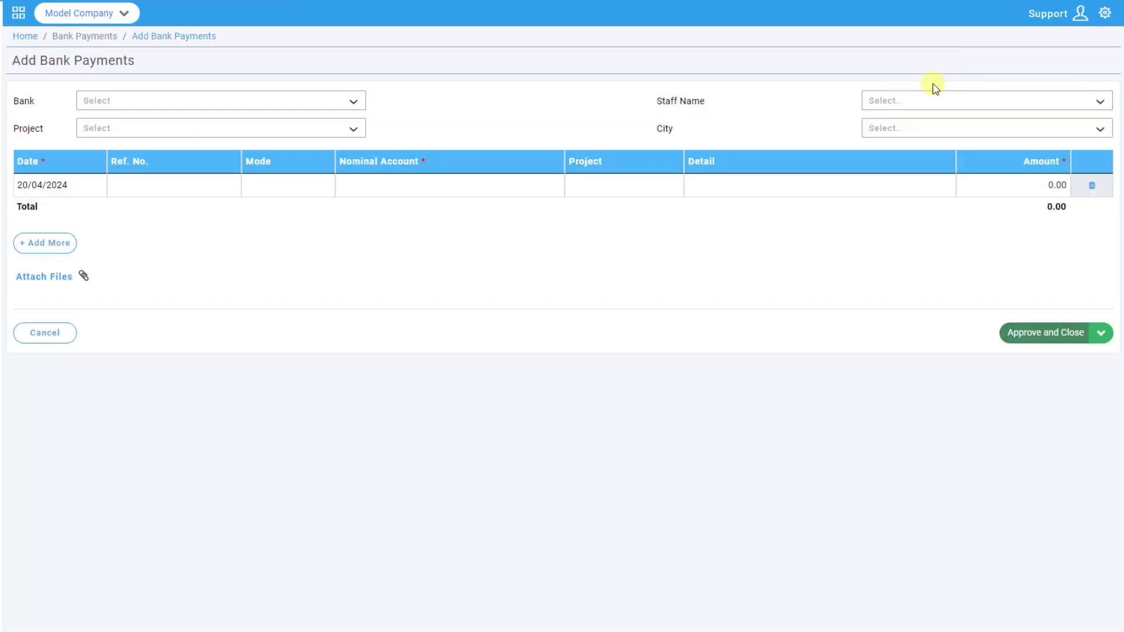
left_click(334, 98)
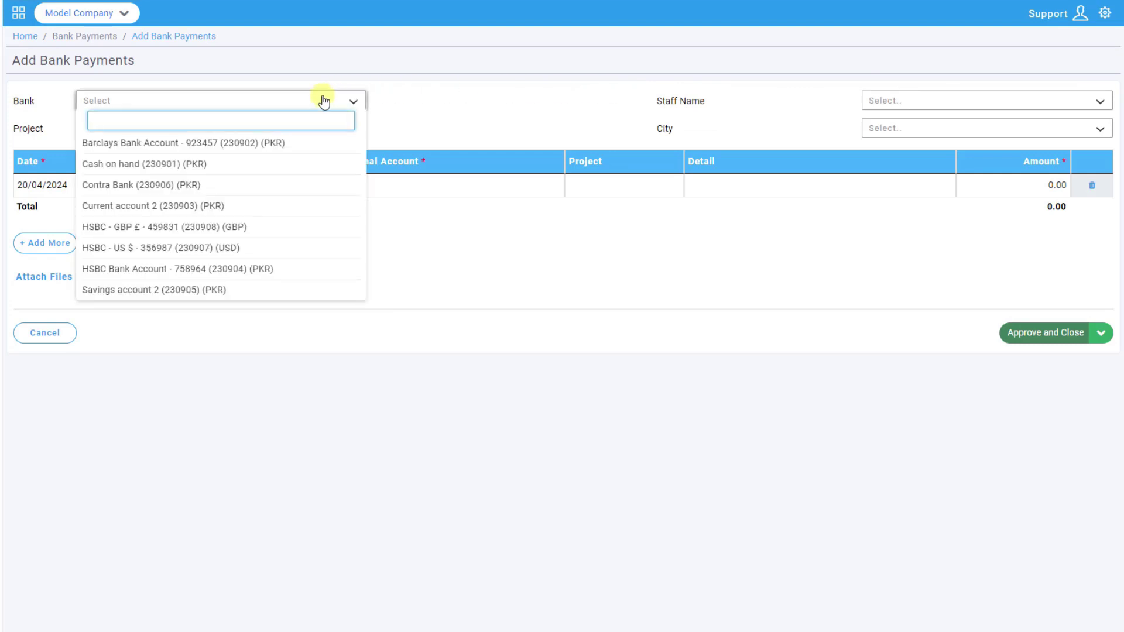
Step: Add two 60,000 Payroll payable (120603) lines, the first with reference 52236
left_click(176, 187)
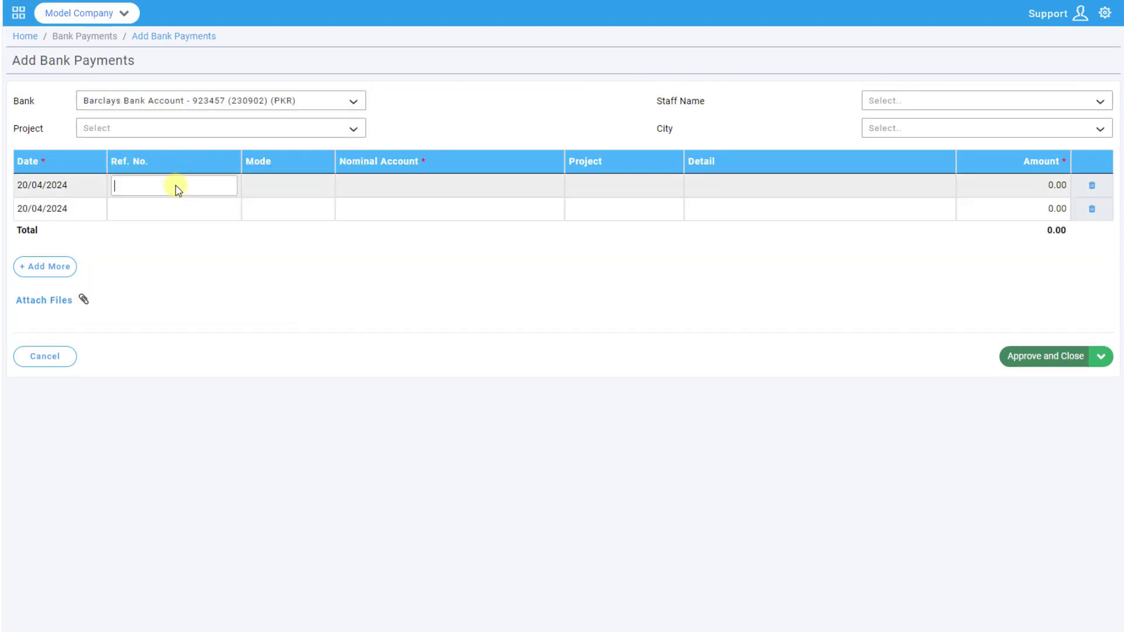
left_click(388, 189)
type("pay")
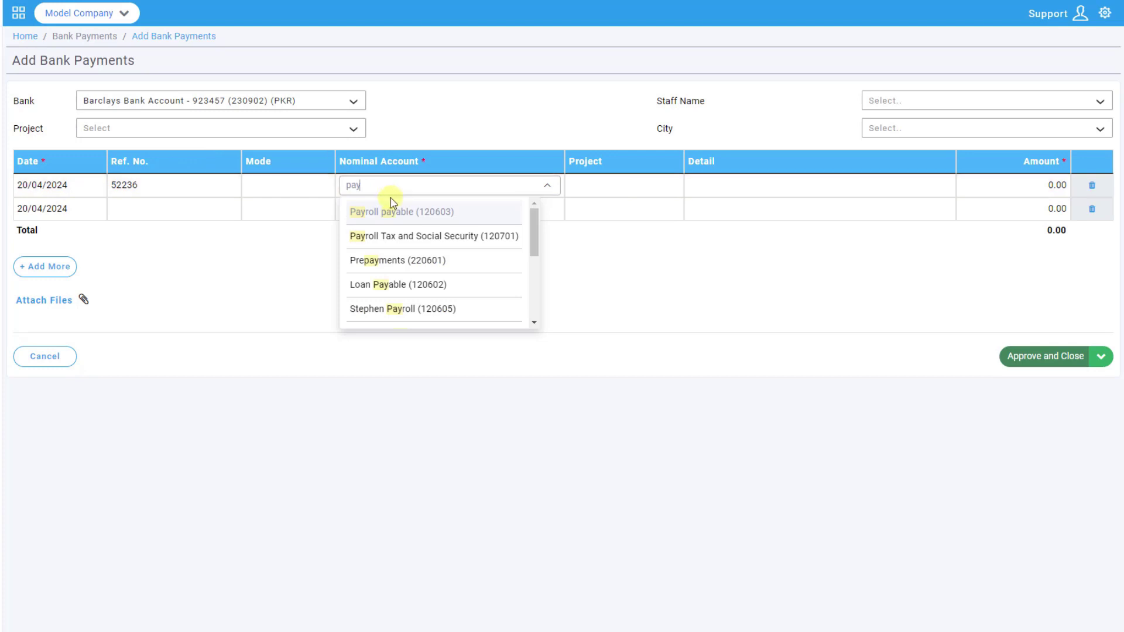
left_click(396, 210)
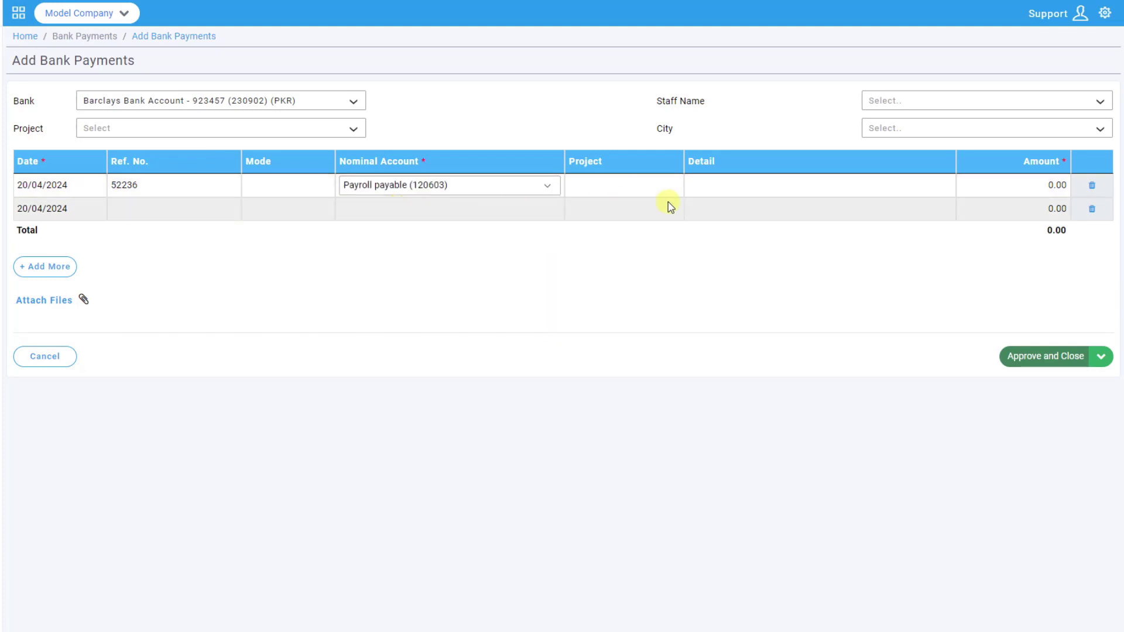
left_click(741, 188)
type("Ben Payroll")
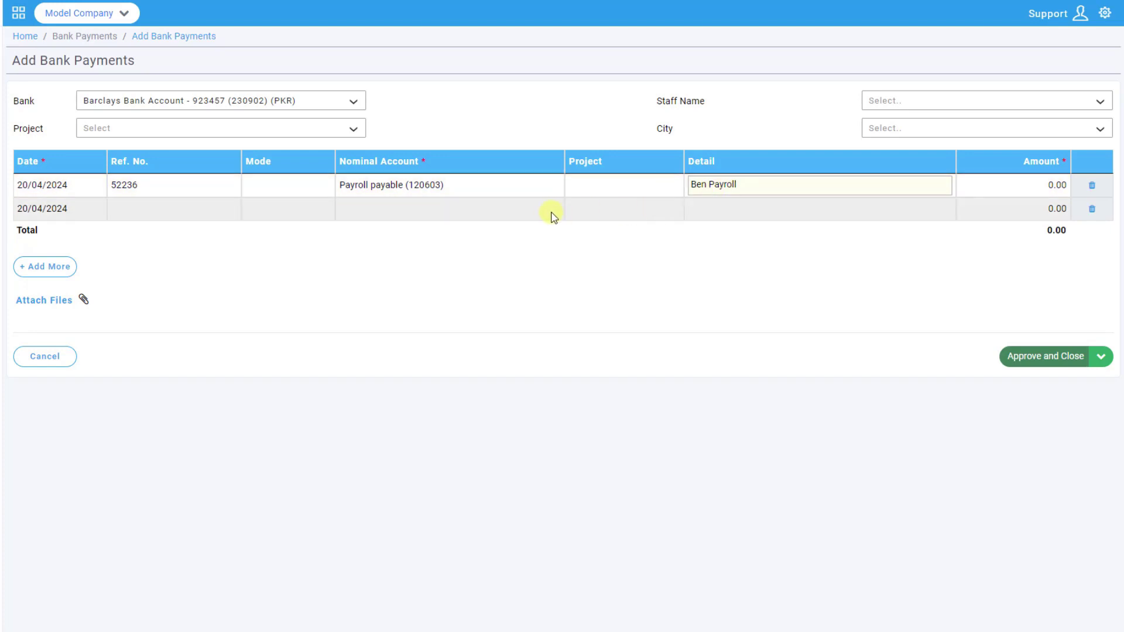
left_click(492, 208)
type("Payroll")
left_click(475, 234)
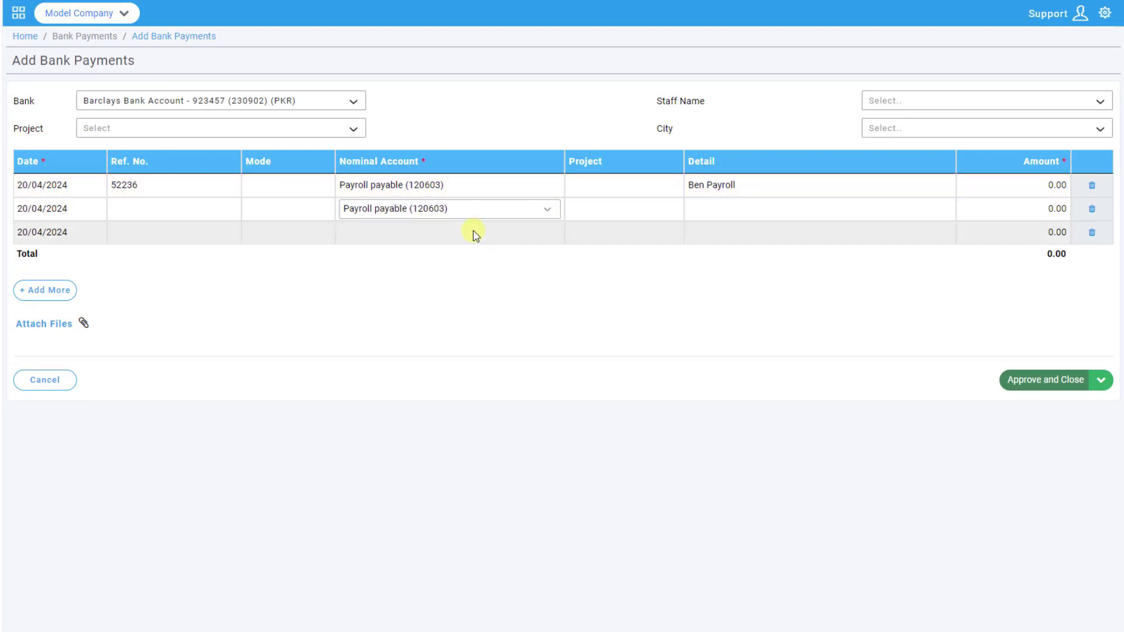
left_click(713, 217)
type("Mr. White Payroll")
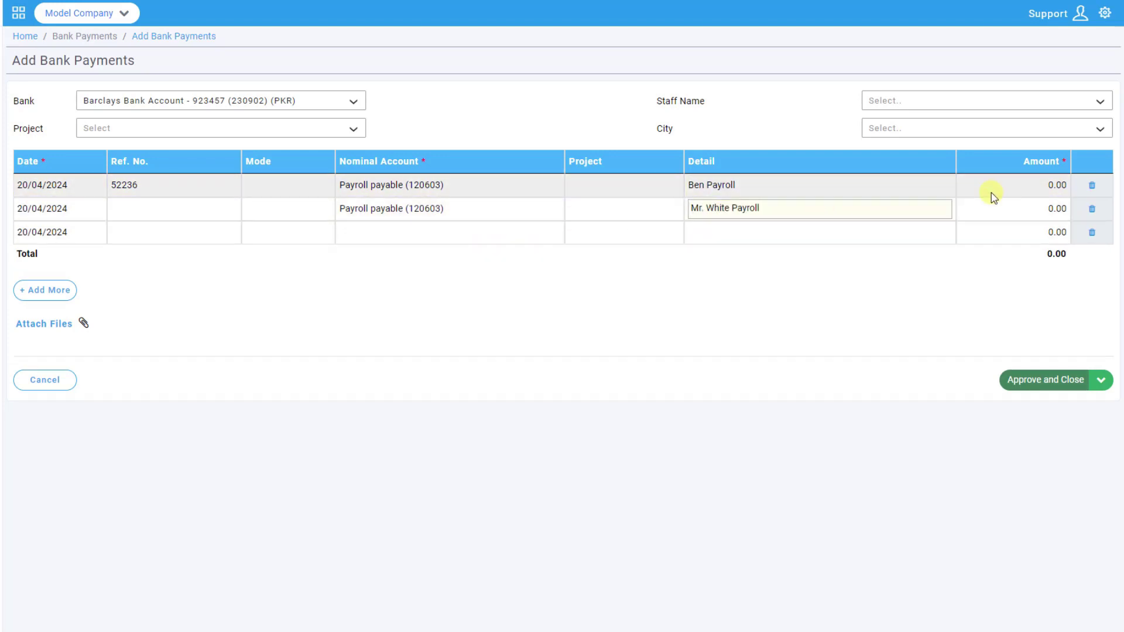
left_click(995, 194)
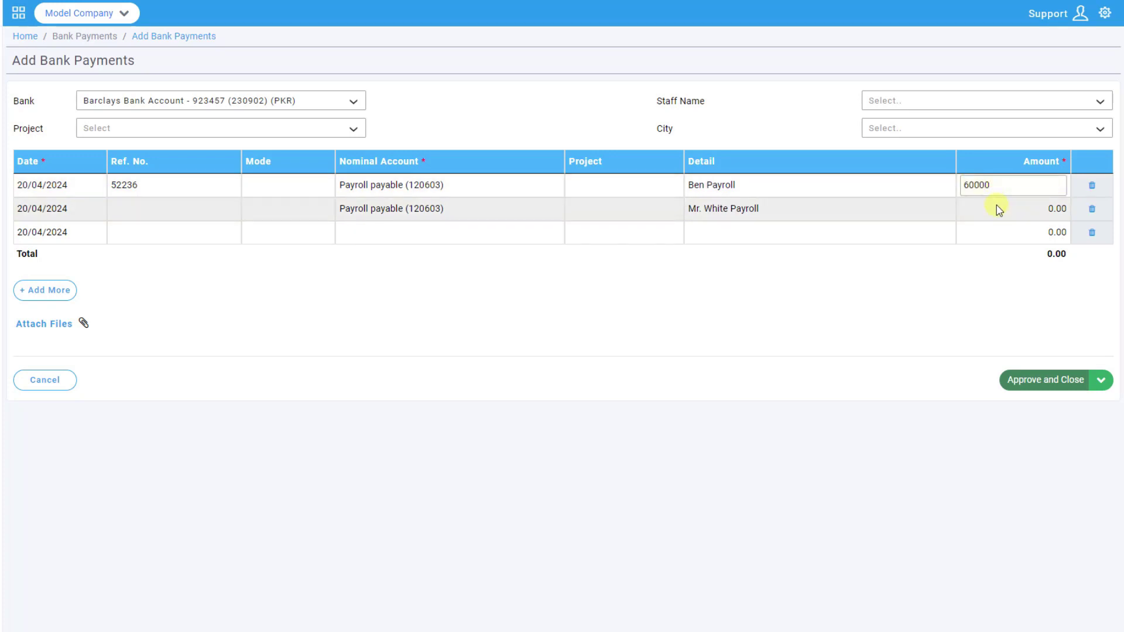
left_click(997, 208)
type("60000")
left_click(1007, 274)
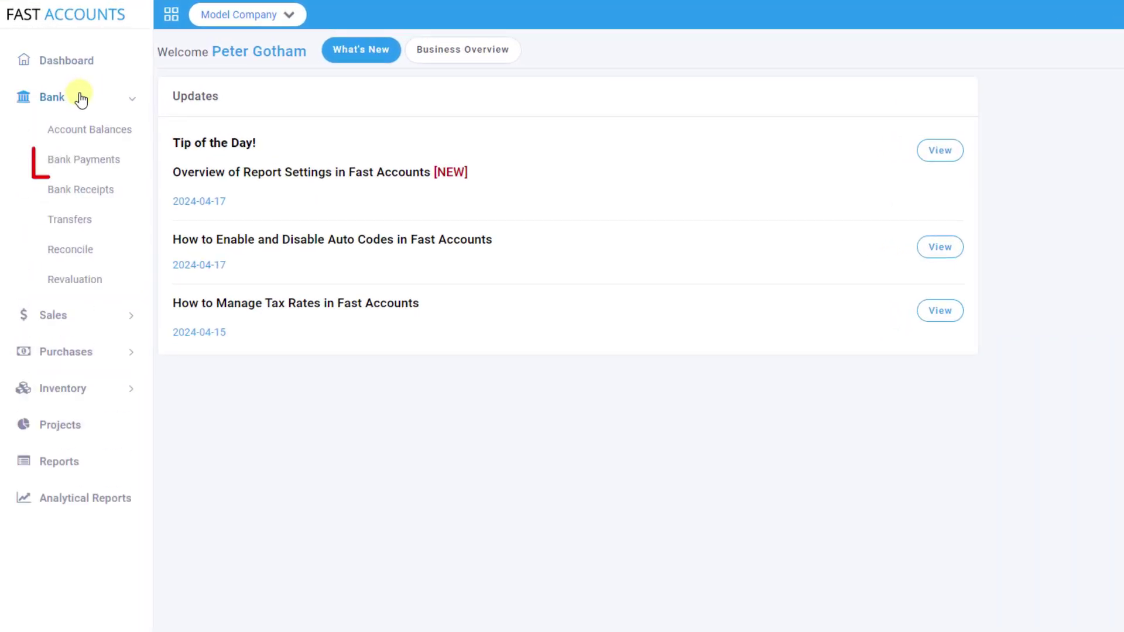
Step: Open a blank bank payment form from the Bank Payments list
left_click(84, 159)
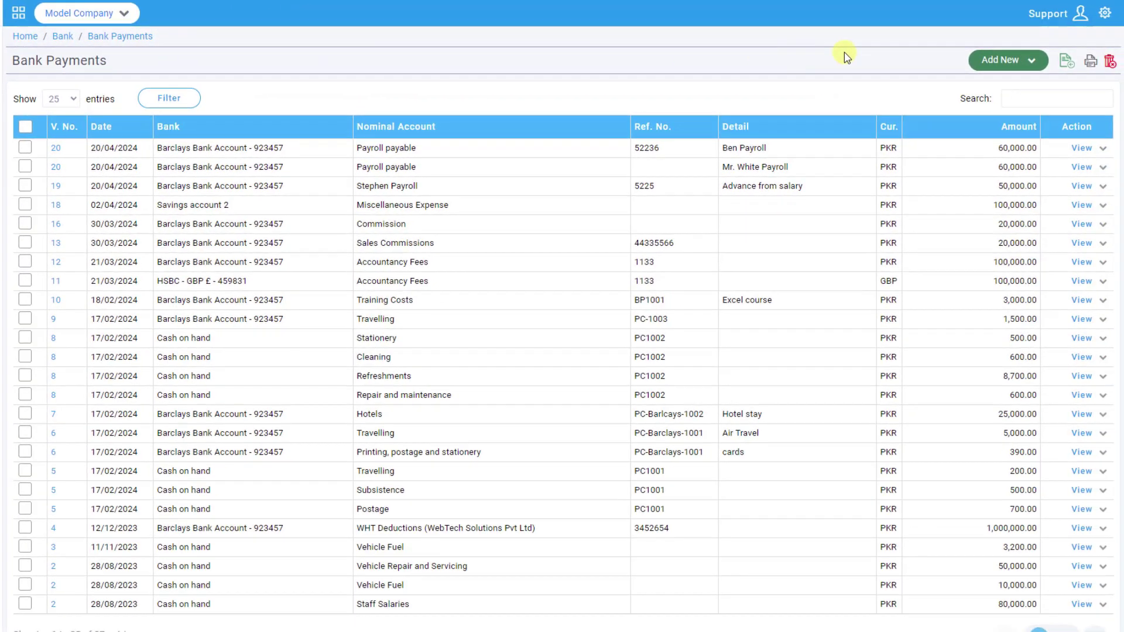
left_click(1000, 61)
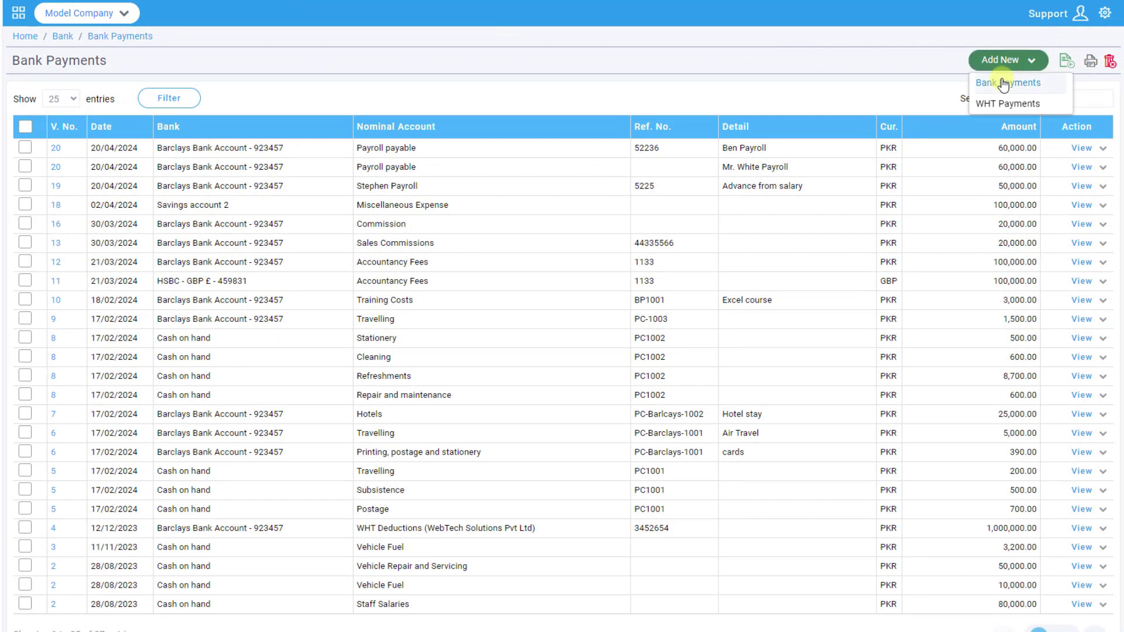
left_click(1004, 83)
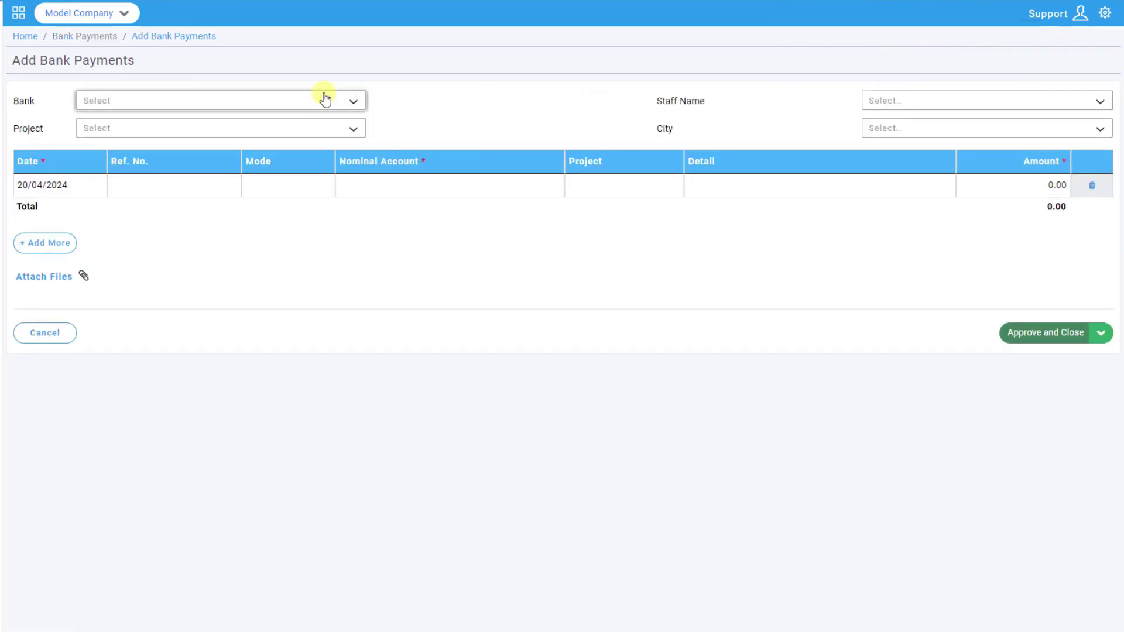
Step: Pay from Barclays with a first Wages & Salaries (710101) line, reference 652231
left_click(326, 99)
left_click(259, 143)
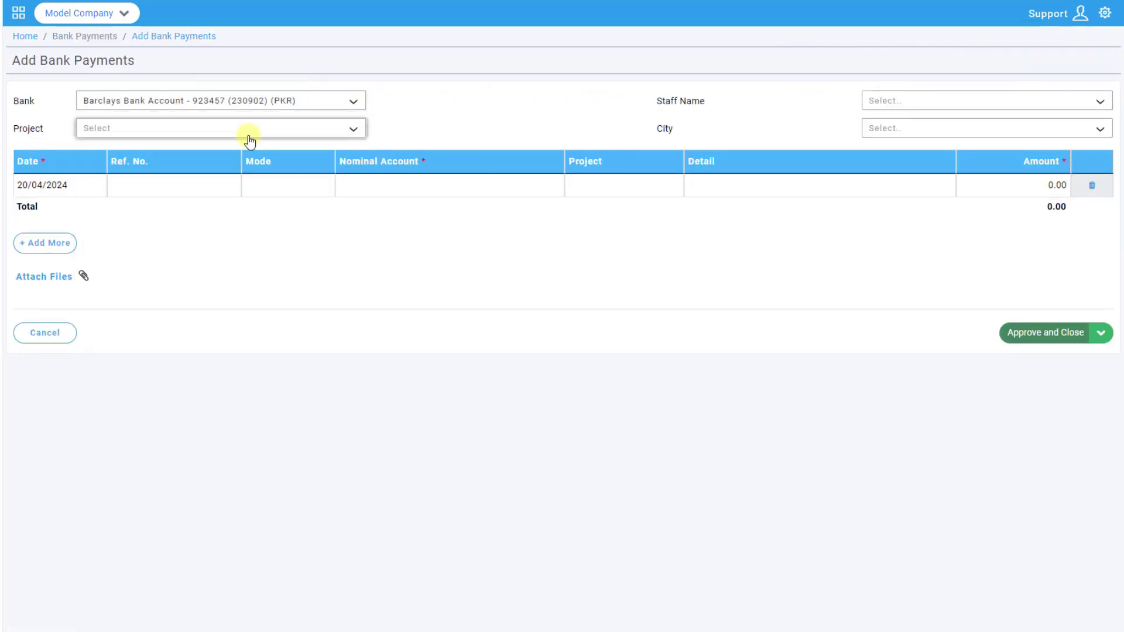
left_click(195, 186)
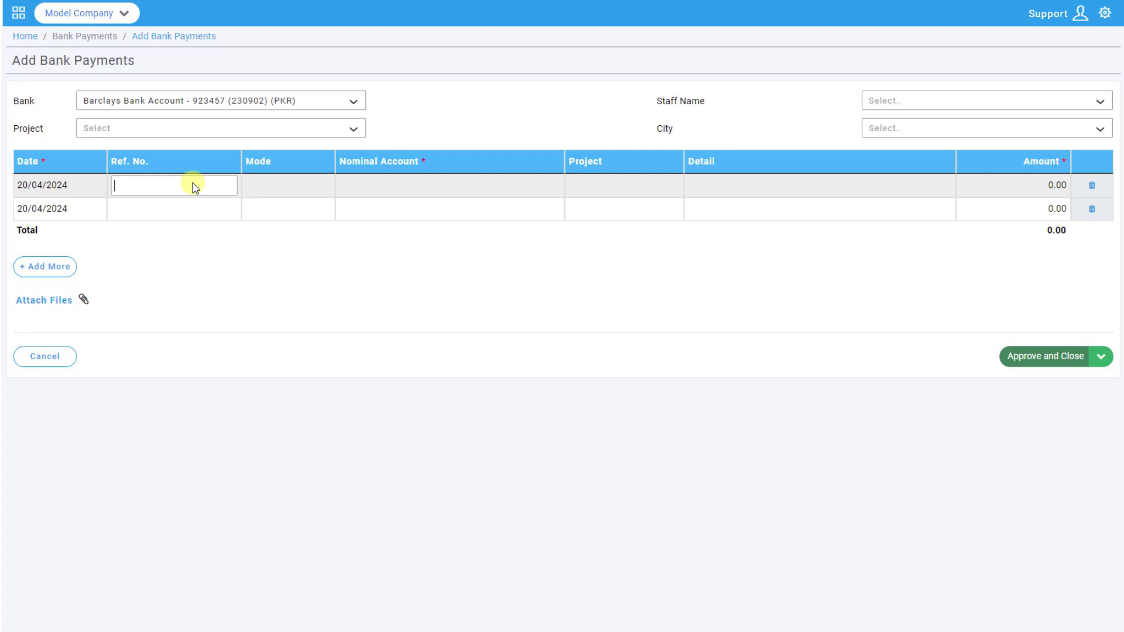
left_click(352, 190)
type("Wage")
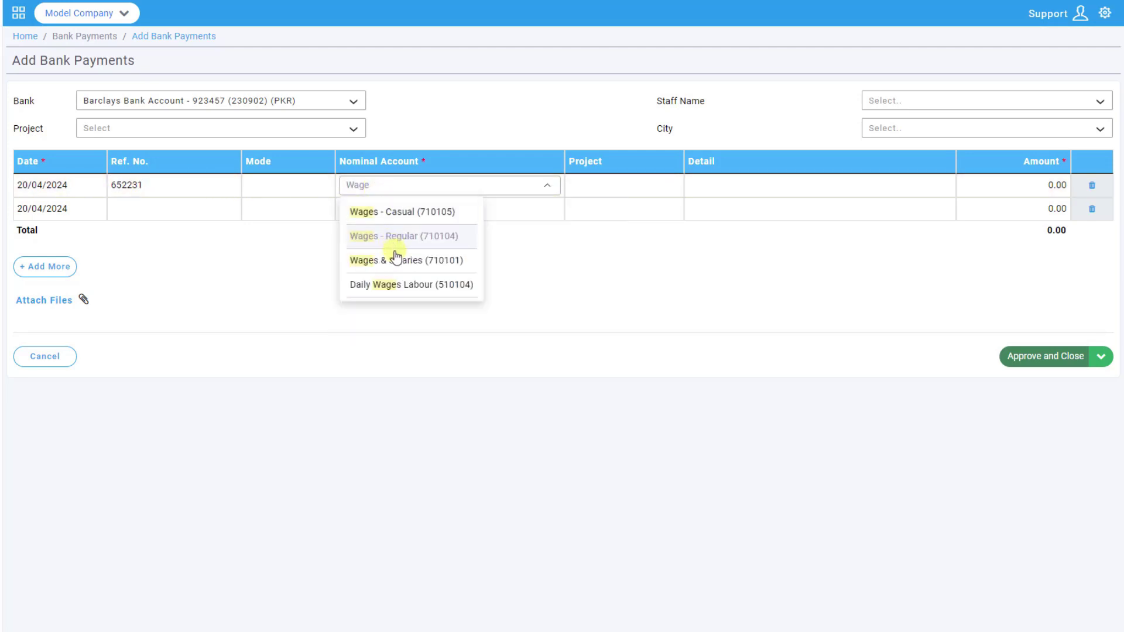
left_click(395, 258)
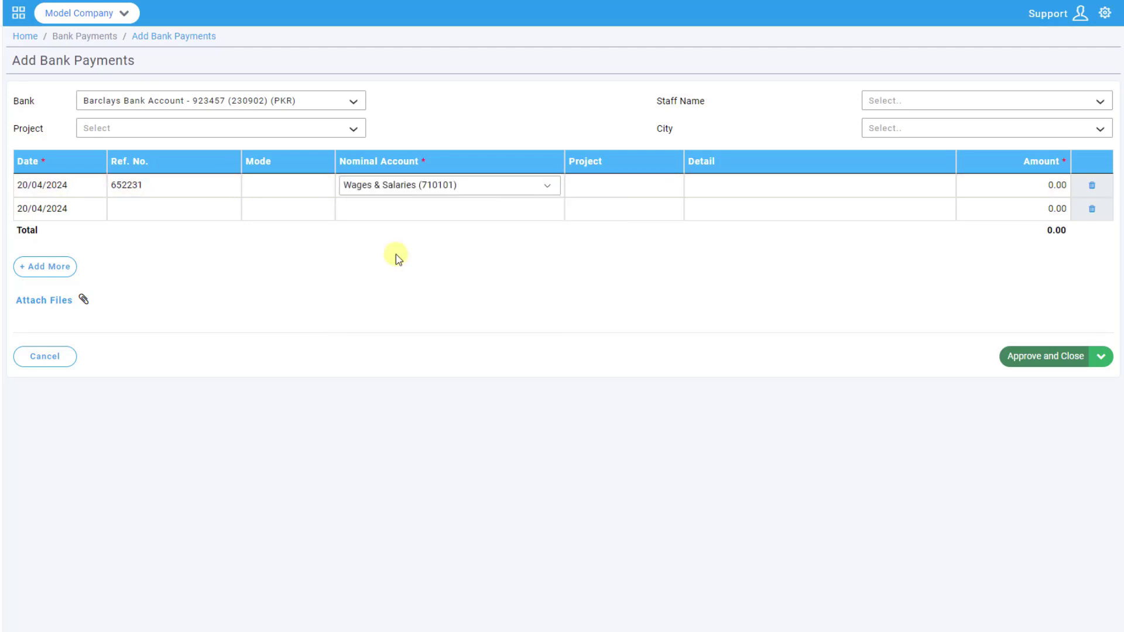
left_click(726, 189)
type("Mr. Grey Payroll")
Step: Add a second Wages & Salaries line (ref 65232), set both to 50,000, and post
left_click(188, 210)
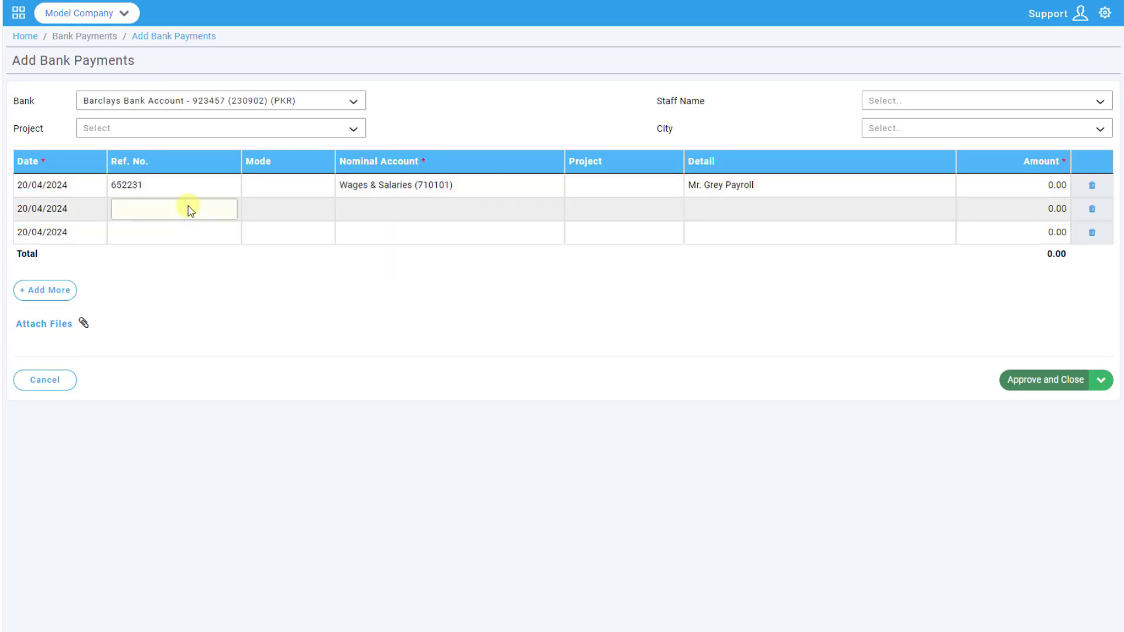
type("65232")
left_click(373, 209)
type("wages")
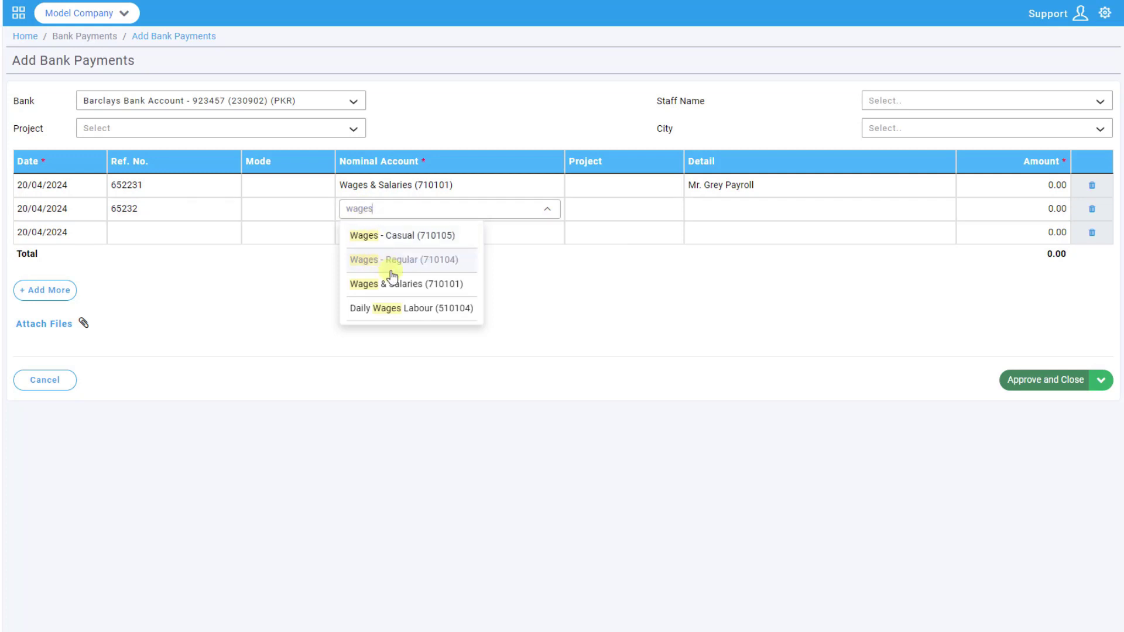
left_click(396, 283)
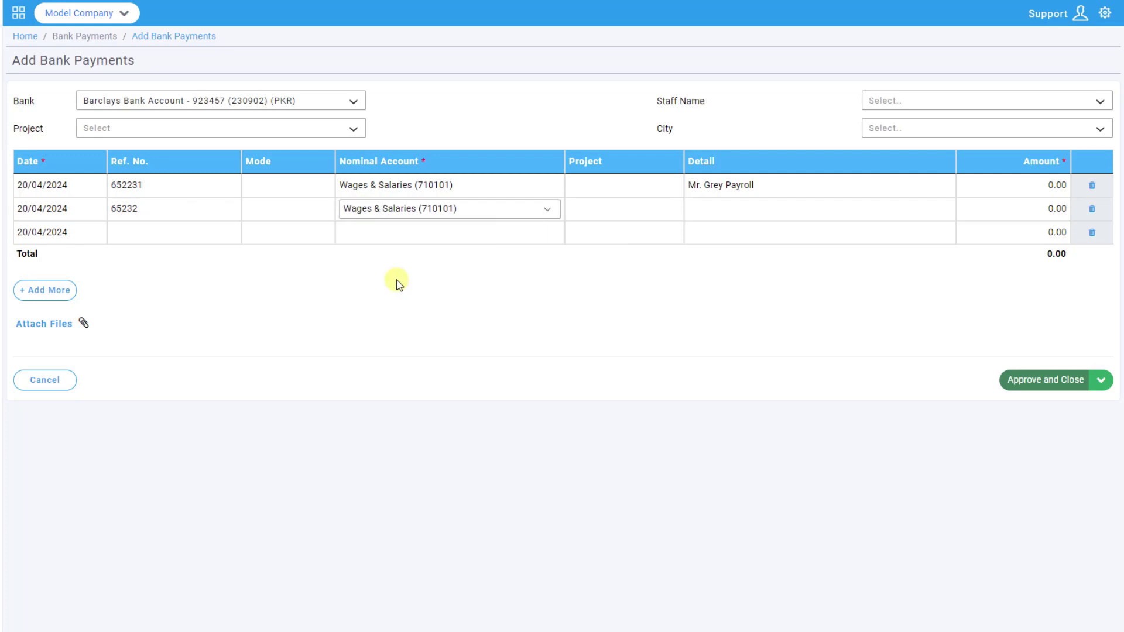
left_click(711, 208)
type("Peterson Payroll")
left_click(988, 186)
type("50000")
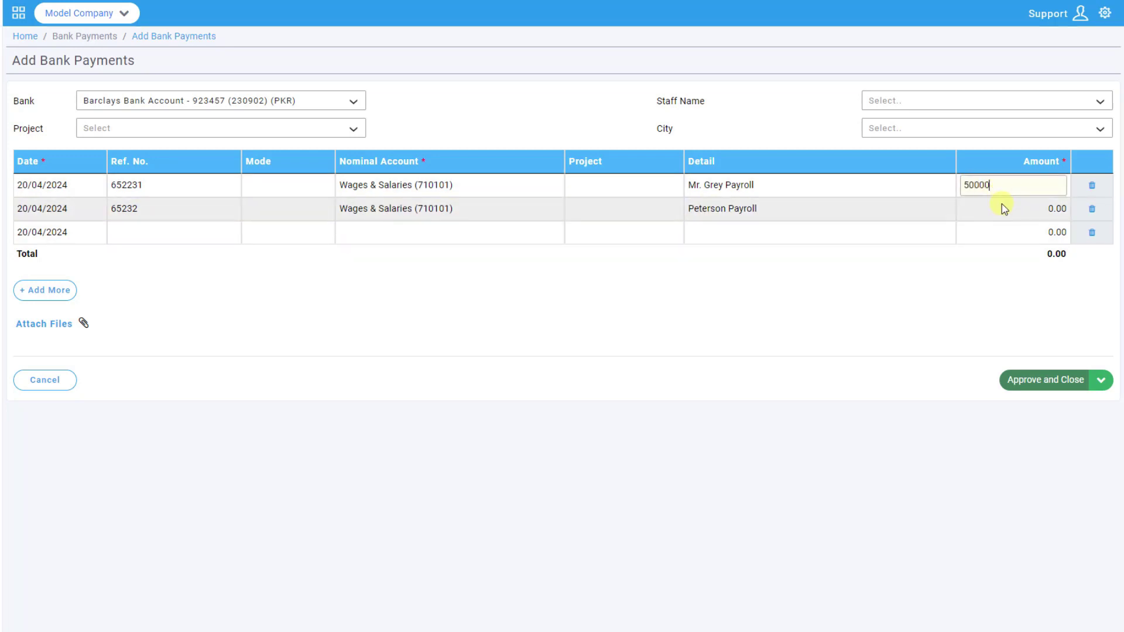
left_click(1003, 209)
type("50000")
left_click(1014, 305)
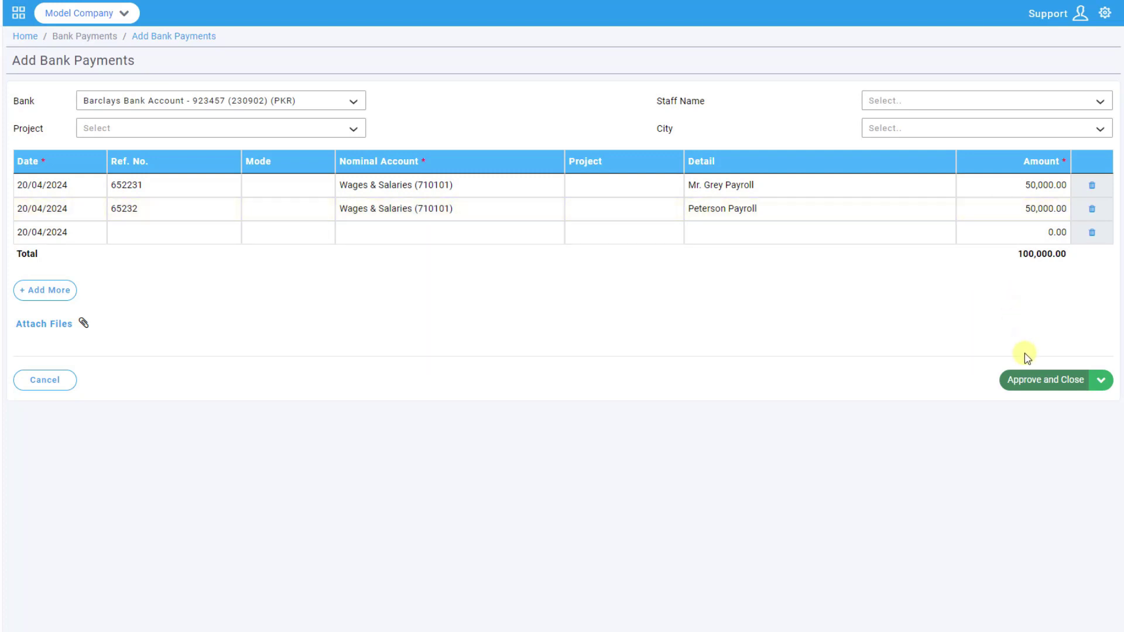
left_click(1029, 378)
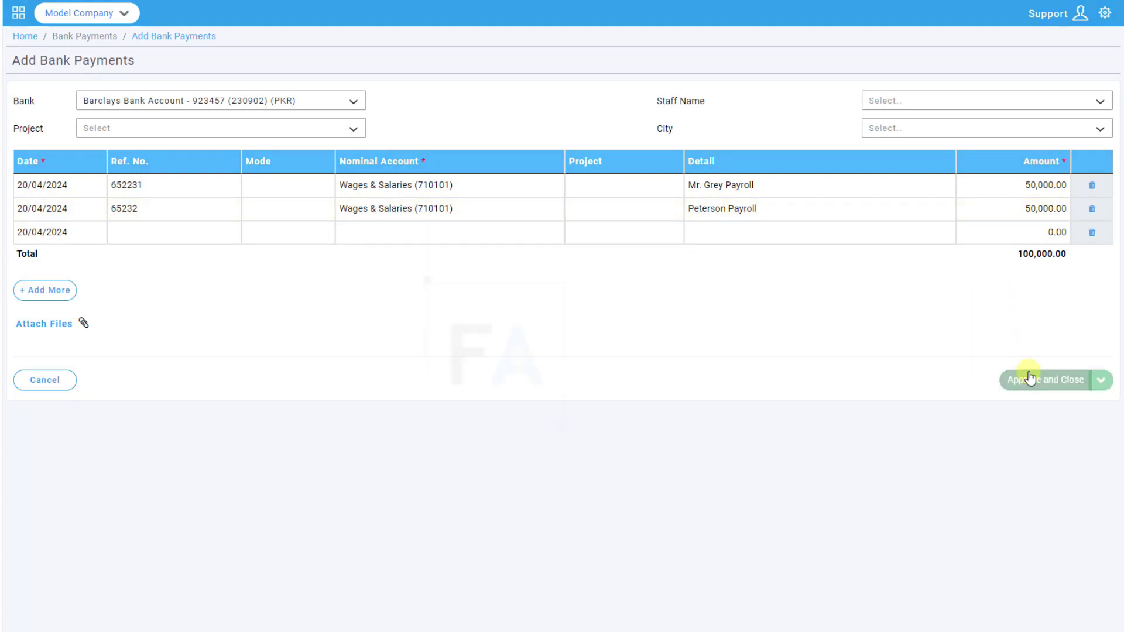